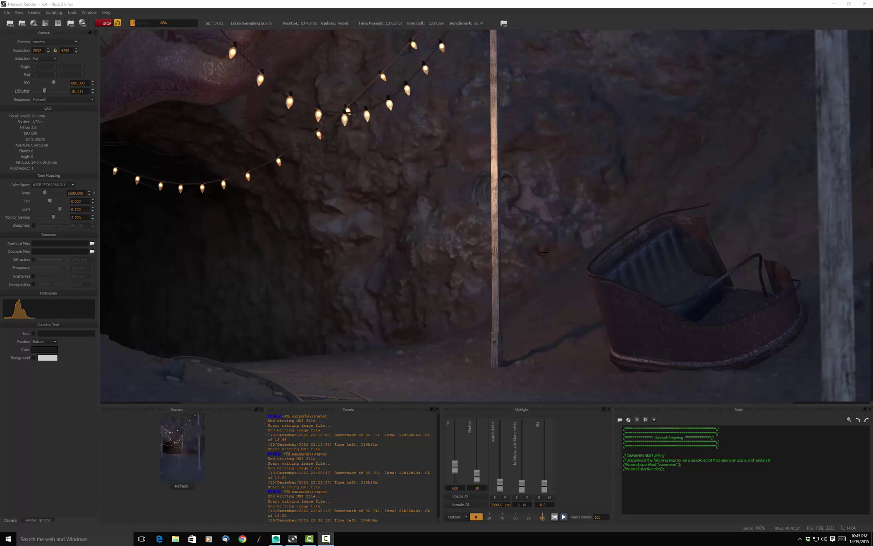
Step: Zoom the finished tunnel render out to 20% so the whole frame fits
{"action": "scroll", "coordinate": [532, 243], "scroll_direction": "down", "scroll_amount": 5}
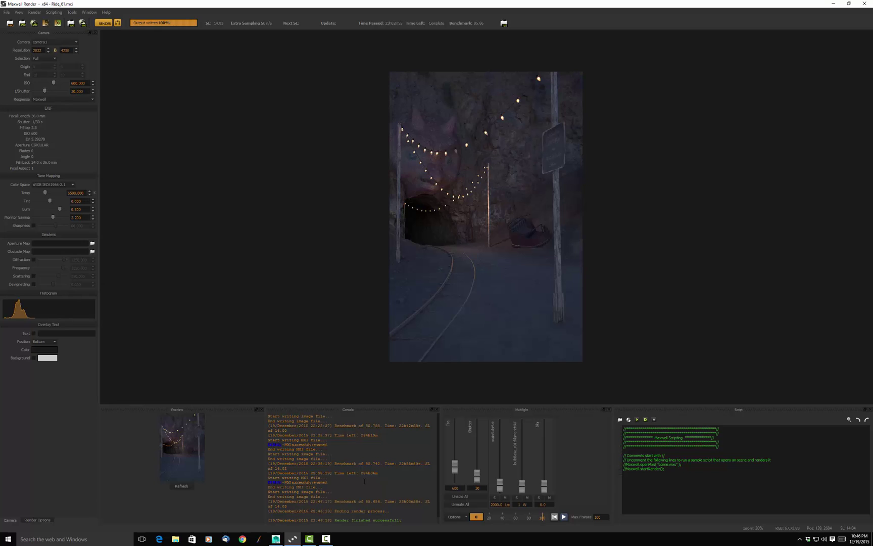
Step: Save the render as an MXI file over the existing Render_61.mxi, confirming the replacement
{"action": "left_click", "coordinate": [7, 12]}
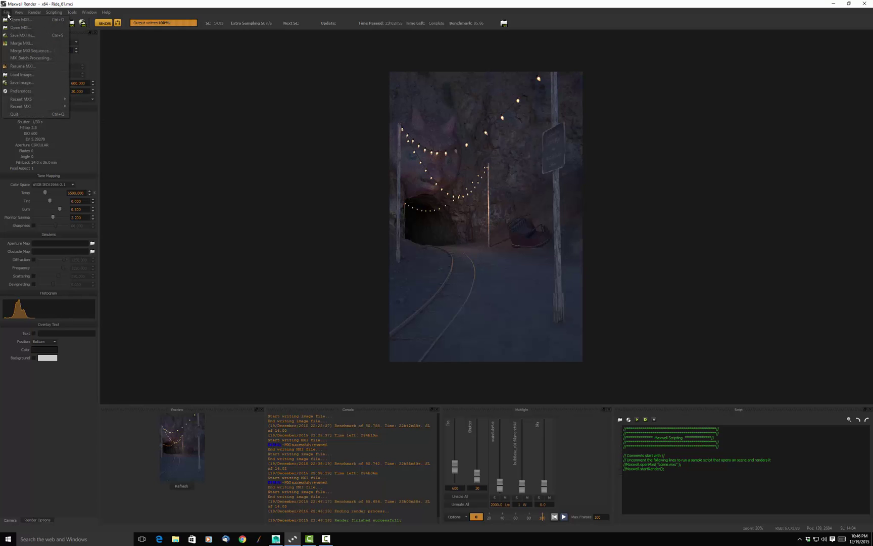
{"action": "left_click", "coordinate": [34, 38]}
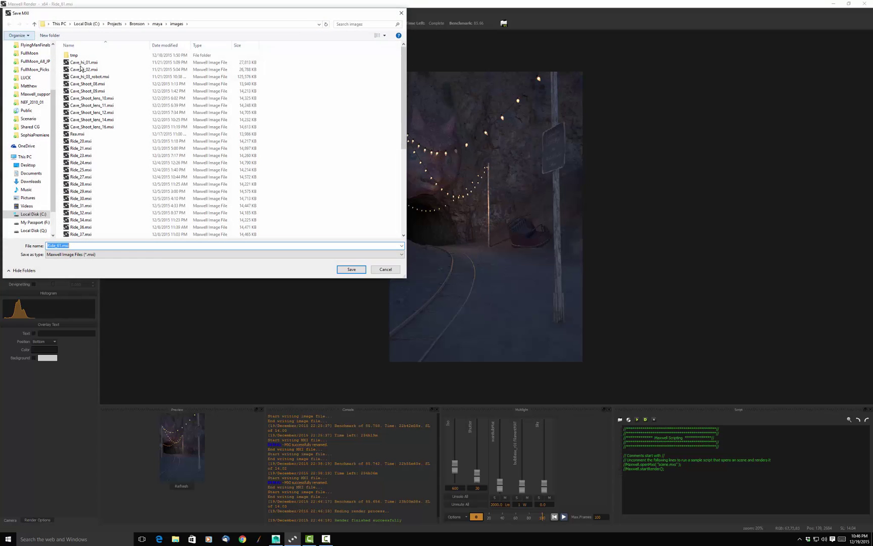
{"action": "left_click_drag", "start_coordinate": [54, 89], "coordinate": [42, 47]}
{"action": "left_click", "coordinate": [31, 47]}
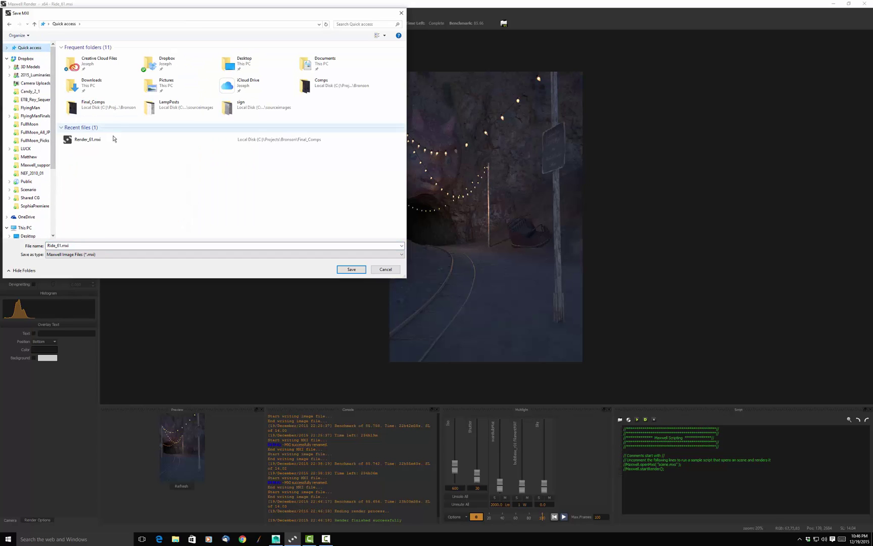
{"action": "left_click", "coordinate": [89, 142]}
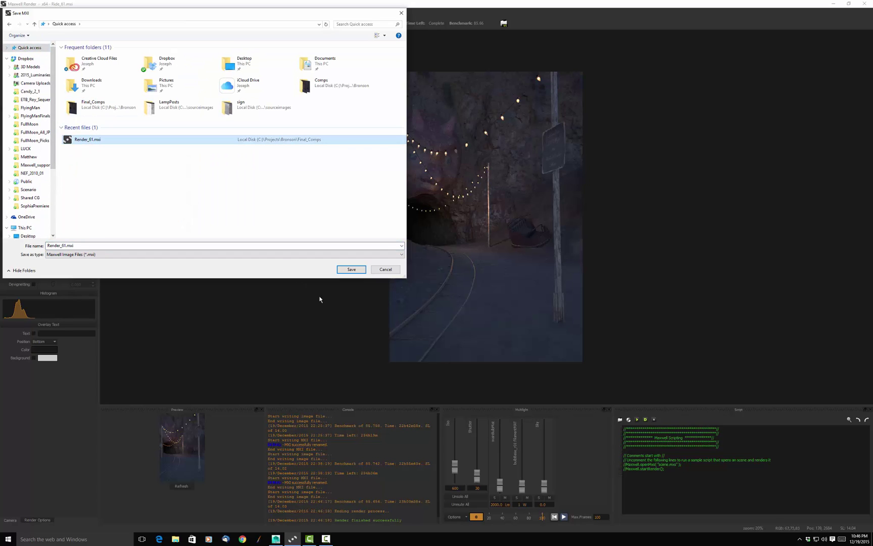
{"action": "left_click", "coordinate": [351, 270]}
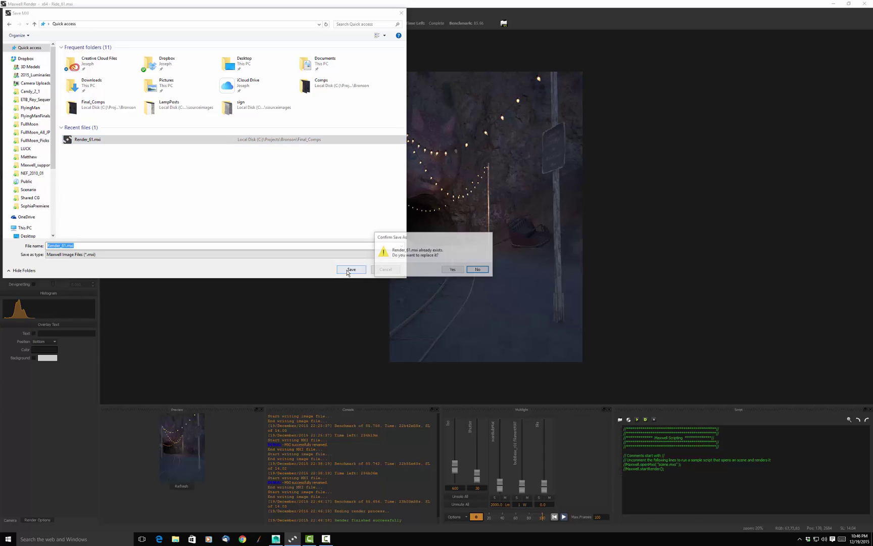
{"action": "left_click", "coordinate": [453, 269]}
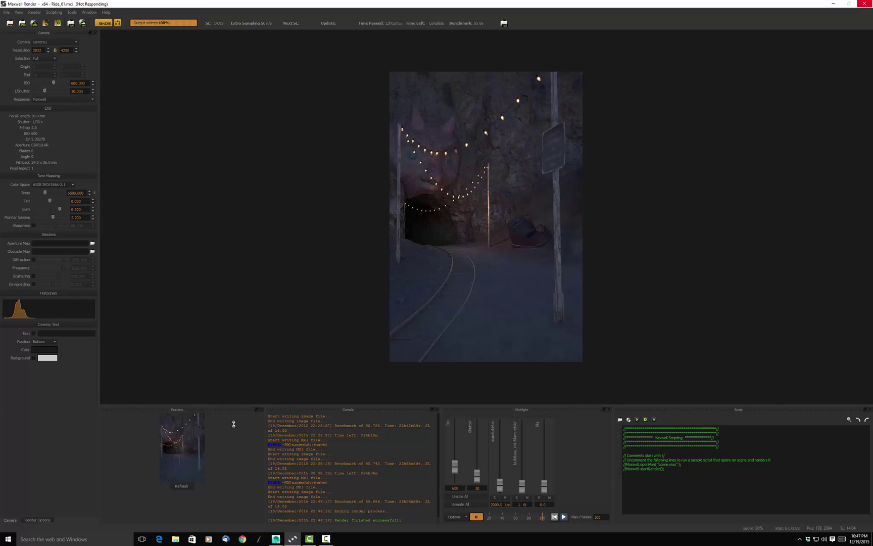
{"action": "left_click", "coordinate": [141, 540]}
Step: Switch to Photoshop and set the foreground colour to mid-grey #666666
{"action": "left_click", "coordinate": [436, 521]}
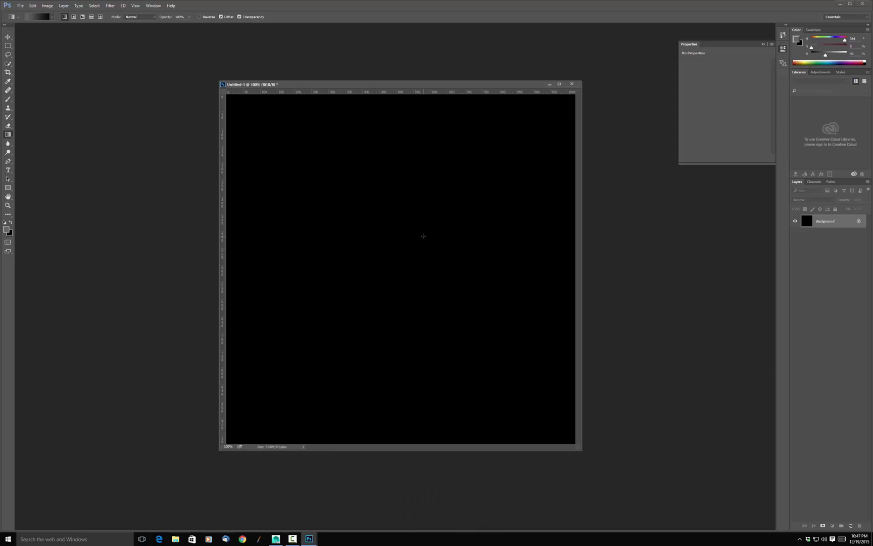
{"action": "left_click_drag", "start_coordinate": [402, 86], "coordinate": [388, 79]}
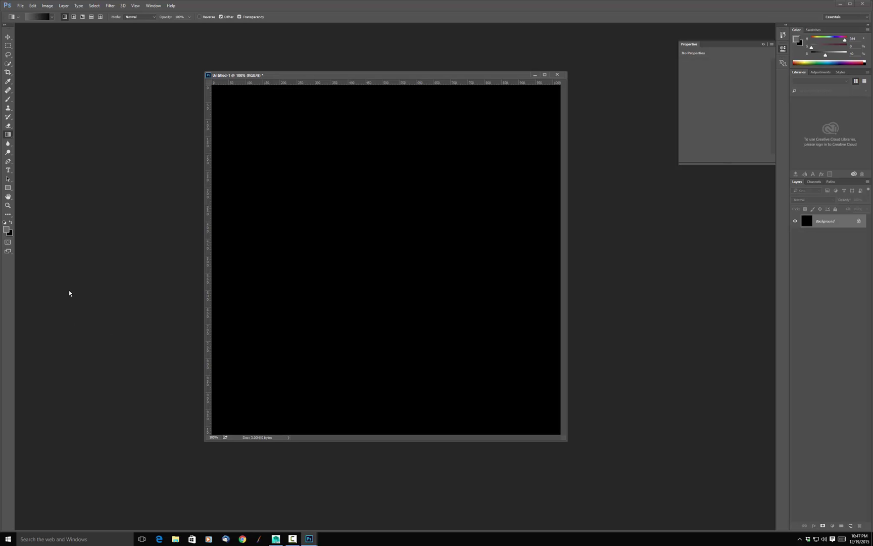
{"action": "left_click", "coordinate": [6, 230]}
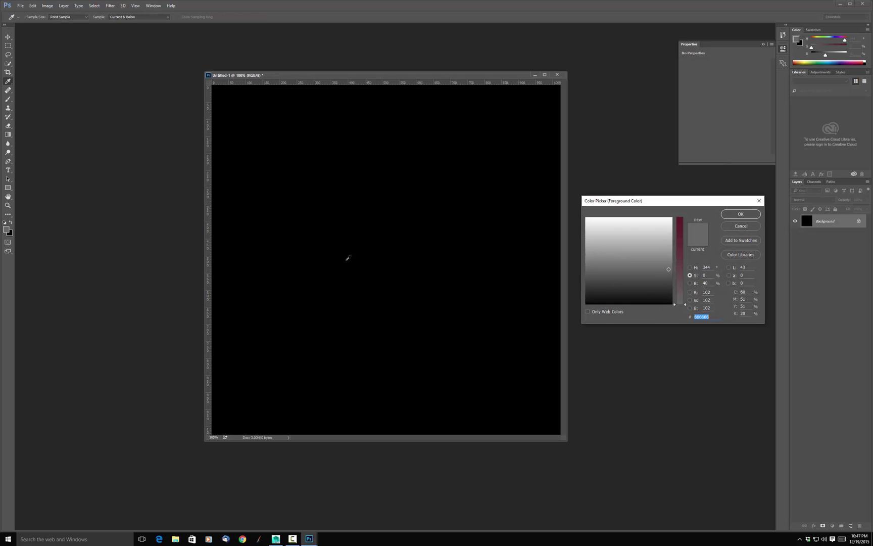
{"action": "left_click", "coordinate": [741, 213]}
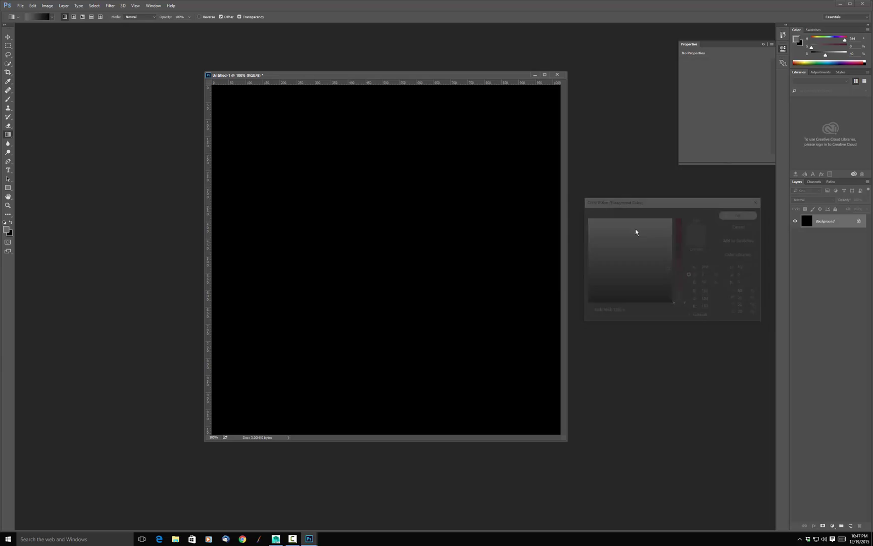
Step: Paint soft grey test strokes, shrinking the brush from 400 to 200, then undo them
{"action": "key", "text": "b"}
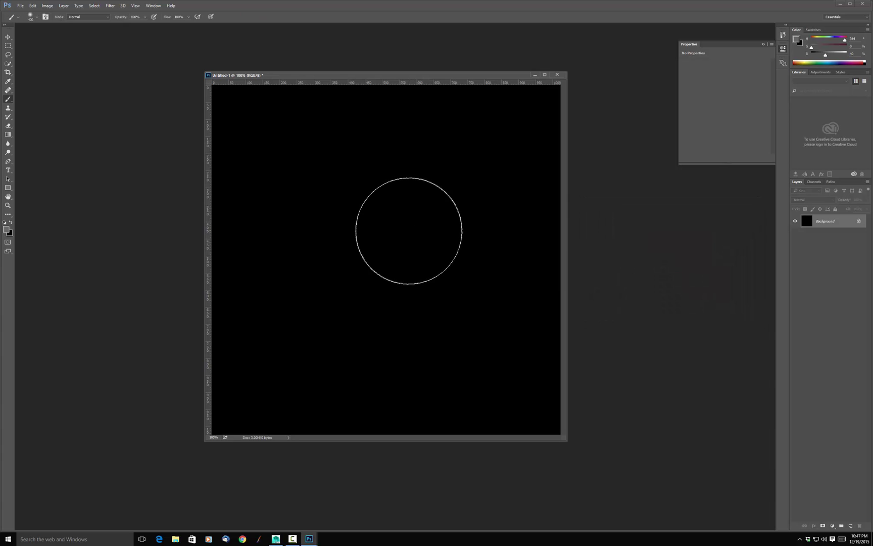
{"action": "mouse_move", "coordinate": [446, 195]}
{"action": "left_mouse_down"}
{"action": "mouse_move", "coordinate": [355, 298]}
{"action": "mouse_move", "coordinate": [399, 236]}
{"action": "mouse_move", "coordinate": [370, 280]}
{"action": "mouse_move", "coordinate": [401, 255]}
{"action": "mouse_move", "coordinate": [377, 245]}
{"action": "left_mouse_up"}
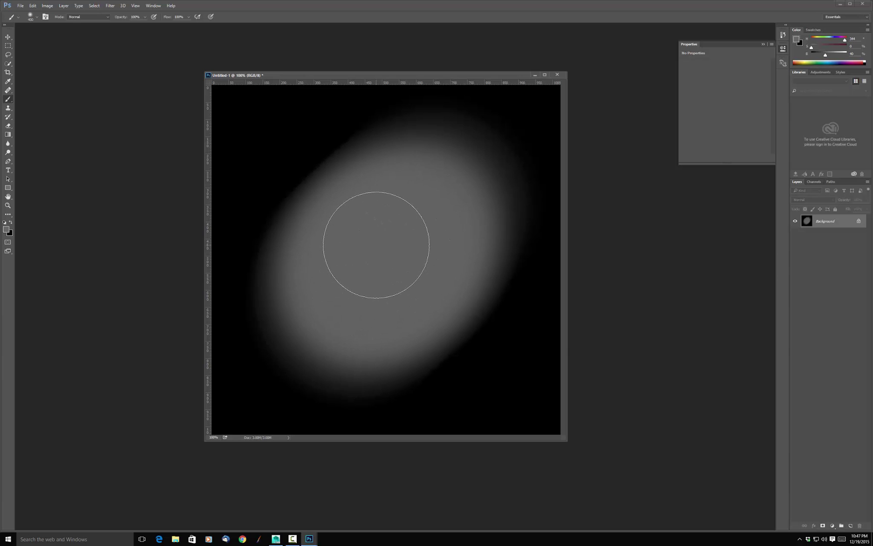
{"action": "key", "text": "ctrl+z"}
{"action": "key", "text": "bracketleft"}
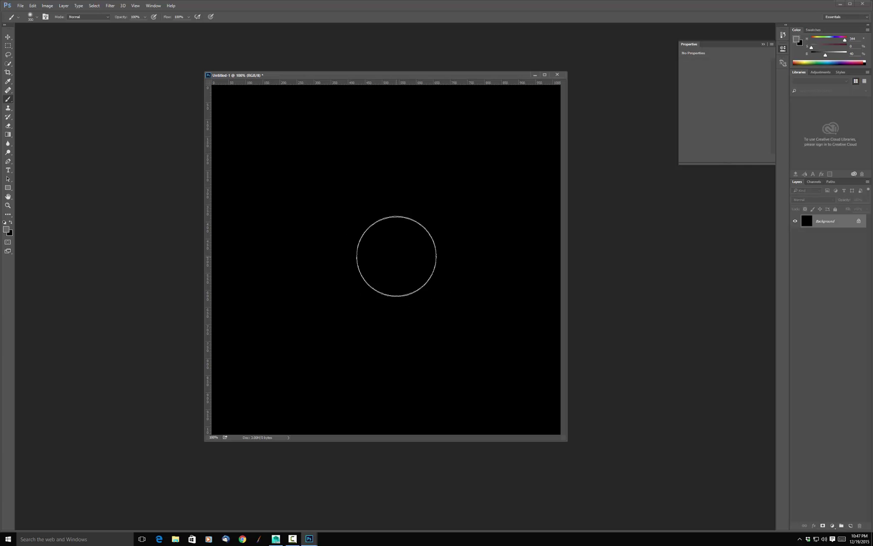
{"action": "key", "text": "bracketleft"}
{"action": "key", "text": "bracketleft"}
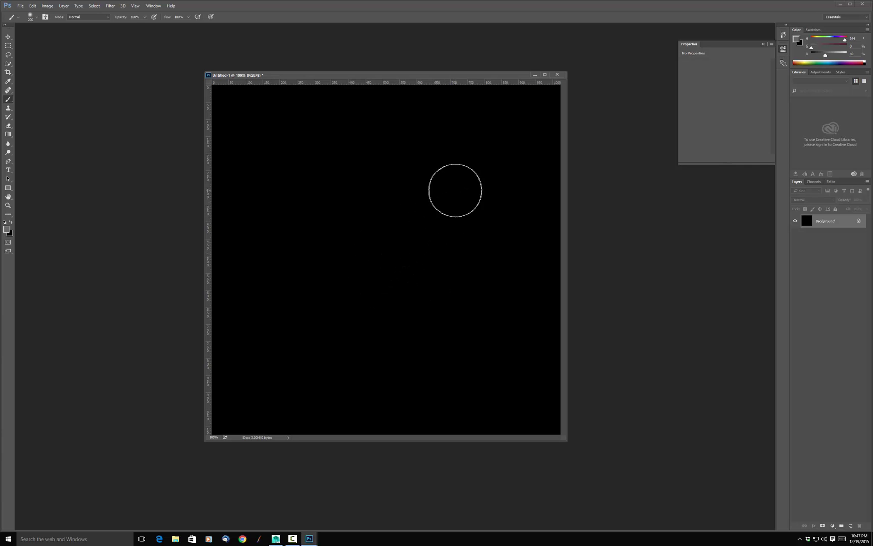
{"action": "mouse_move", "coordinate": [456, 190]}
{"action": "left_mouse_down"}
{"action": "mouse_move", "coordinate": [327, 331]}
{"action": "mouse_move", "coordinate": [438, 199]}
{"action": "mouse_move", "coordinate": [346, 304]}
{"action": "mouse_move", "coordinate": [425, 207]}
{"action": "left_mouse_up"}
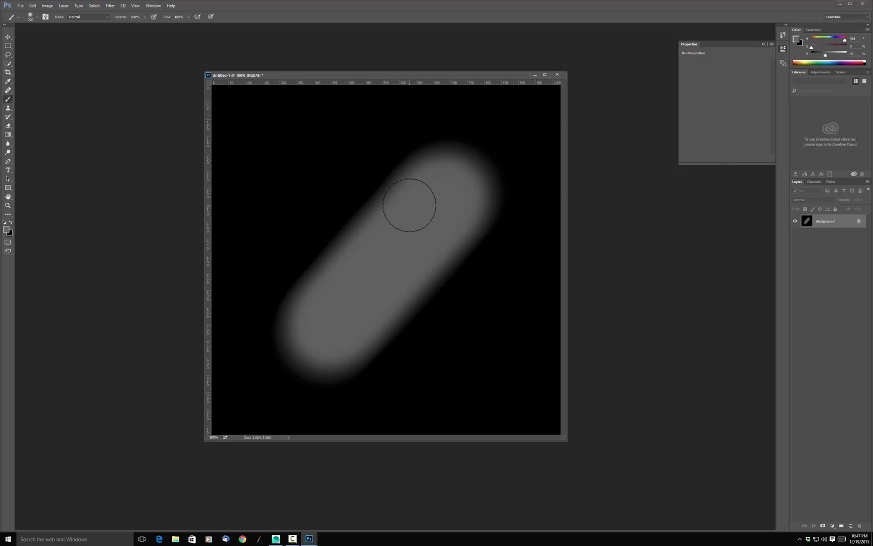
{"action": "key", "text": "ctrl+z"}
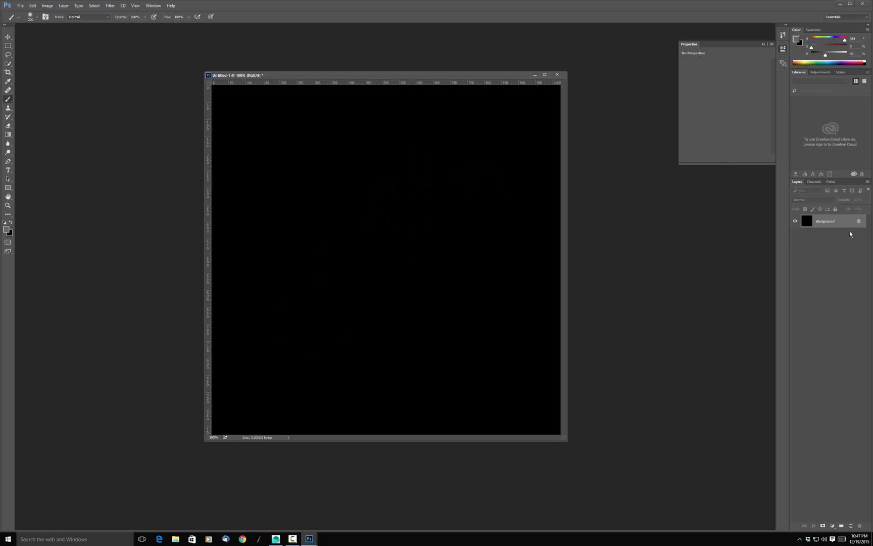
Step: Duplicate the Background layer, paint a soft grey diagonal stroke, and set Linear Dodge (Add)
{"action": "left_click_drag", "start_coordinate": [845, 226], "coordinate": [851, 526]}
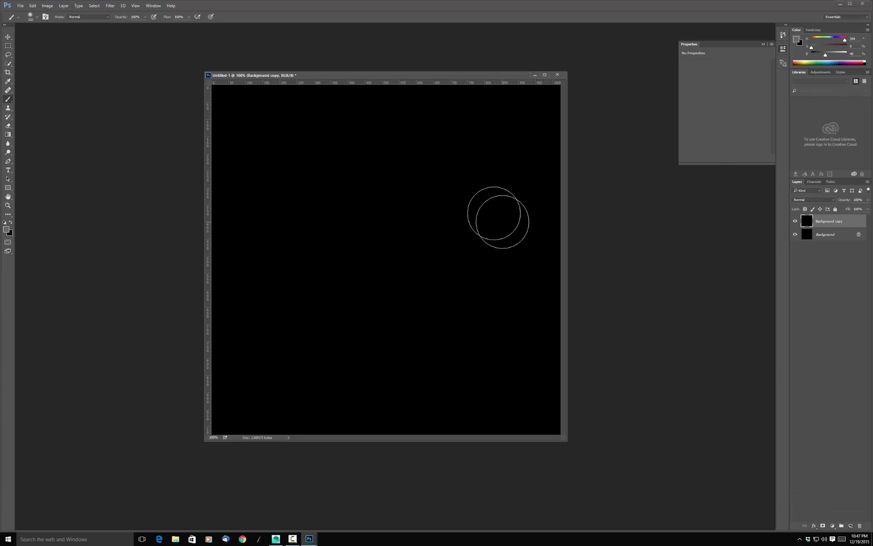
{"action": "mouse_move", "coordinate": [454, 174]}
{"action": "left_mouse_down"}
{"action": "mouse_move", "coordinate": [336, 300]}
{"action": "mouse_move", "coordinate": [438, 182]}
{"action": "mouse_move", "coordinate": [365, 270]}
{"action": "mouse_move", "coordinate": [303, 309]}
{"action": "left_mouse_up"}
{"action": "left_click", "coordinate": [814, 199]}
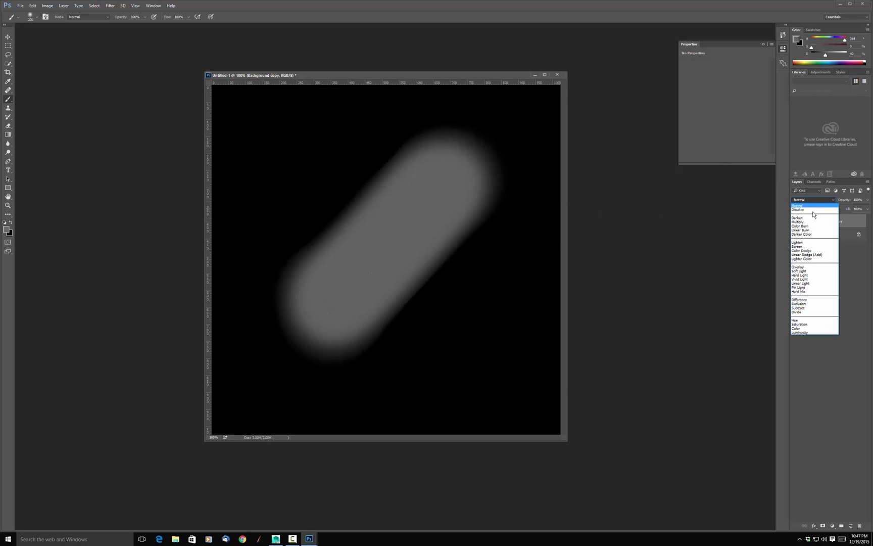
{"action": "left_click", "coordinate": [816, 255]}
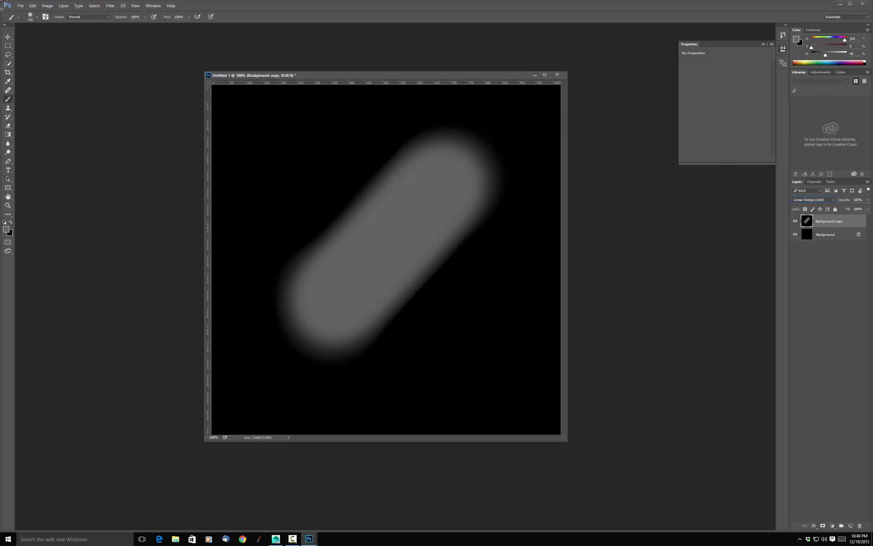
Step: Alt-drag the stroke layer repeatedly into 28 offset copies to brighten the glow
{"action": "key", "text": "v"}
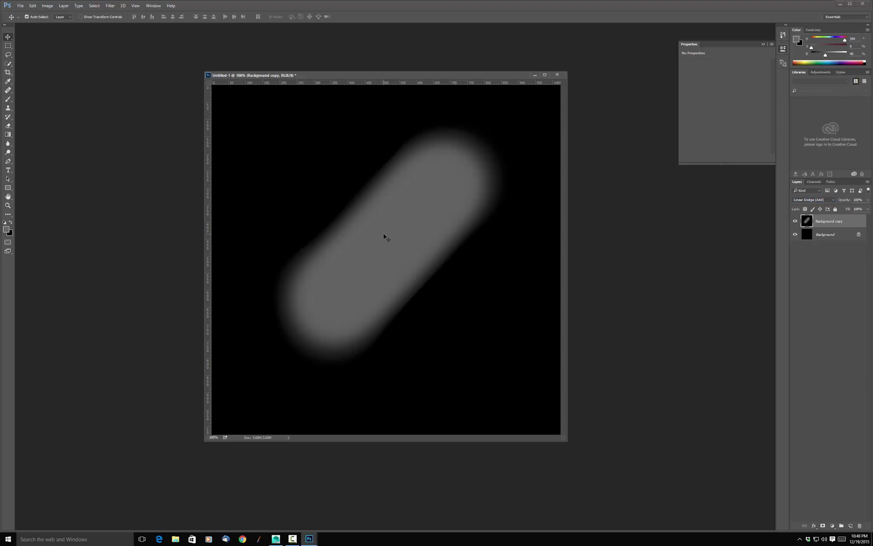
{"action": "mouse_move", "coordinate": [393, 241]}
{"action": "left_mouse_down", "text": "alt"}
{"action": "mouse_move", "coordinate": [399, 272]}
{"action": "mouse_move", "coordinate": [369, 235]}
{"action": "mouse_move", "coordinate": [390, 264]}
{"action": "mouse_move", "coordinate": [400, 257]}
{"action": "mouse_move", "coordinate": [396, 230]}
{"action": "mouse_move", "coordinate": [386, 245]}
{"action": "left_mouse_up", "text": "alt"}
{"action": "left_click_drag", "start_coordinate": [386, 245], "coordinate": [431, 255], "text": "alt"}
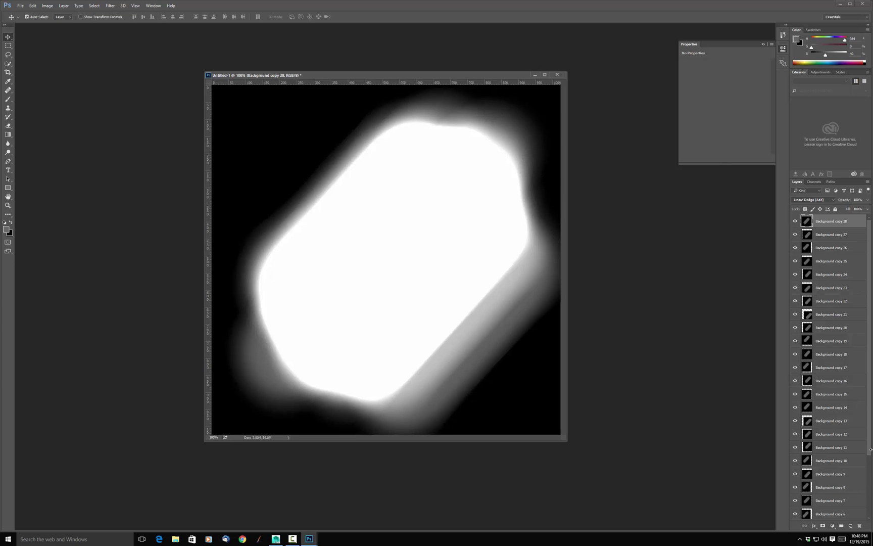
{"action": "scroll", "coordinate": [871, 448], "scroll_direction": "down", "scroll_amount": 5}
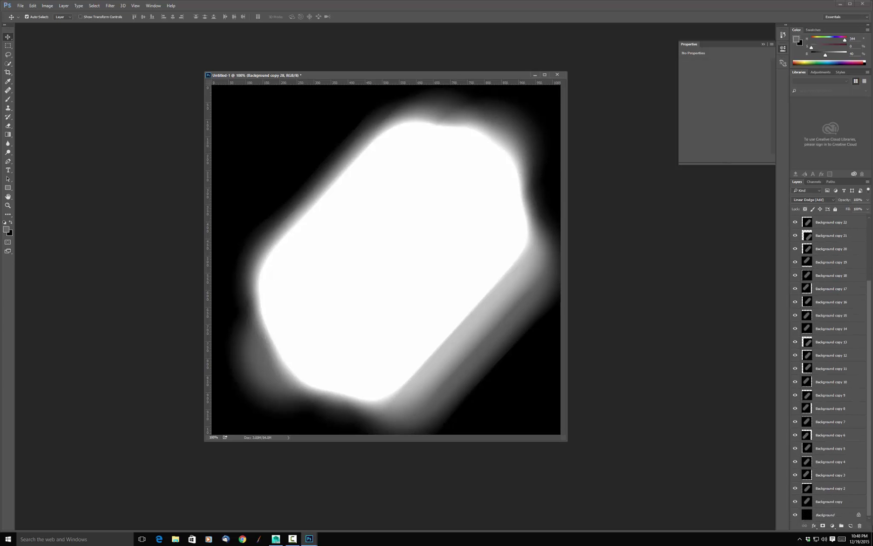
{"action": "scroll", "coordinate": [872, 390], "scroll_direction": "up", "scroll_amount": 5}
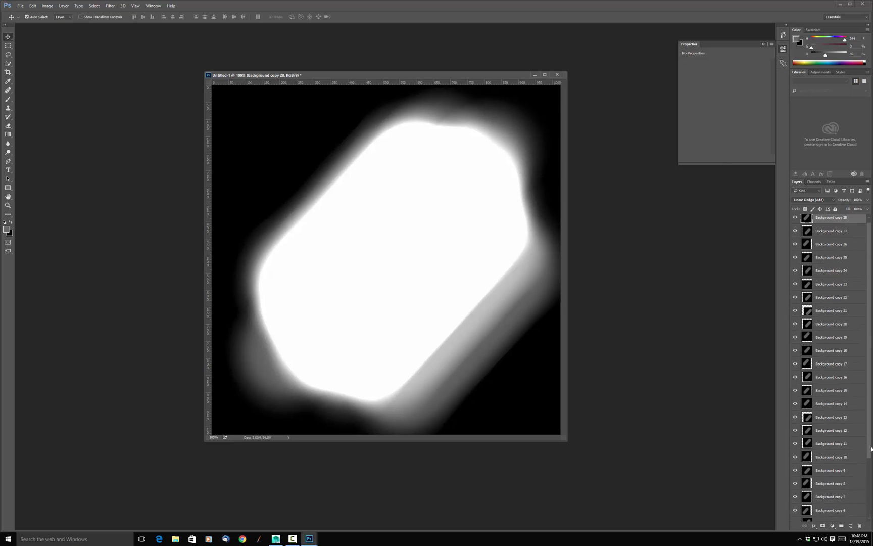
Step: Add an Exposure adjustment layer, drag exposure toward -2.56, then select its value field
{"action": "left_click", "coordinate": [832, 526]}
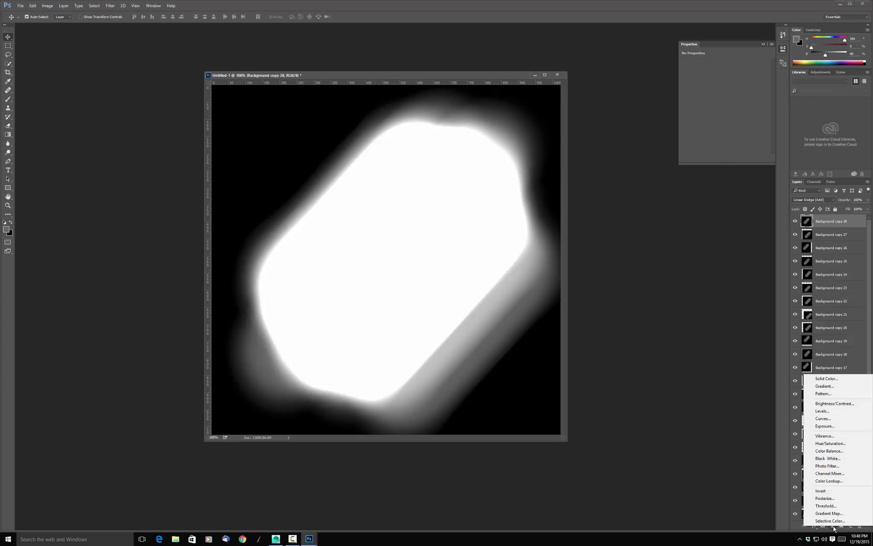
{"action": "left_click", "coordinate": [833, 426]}
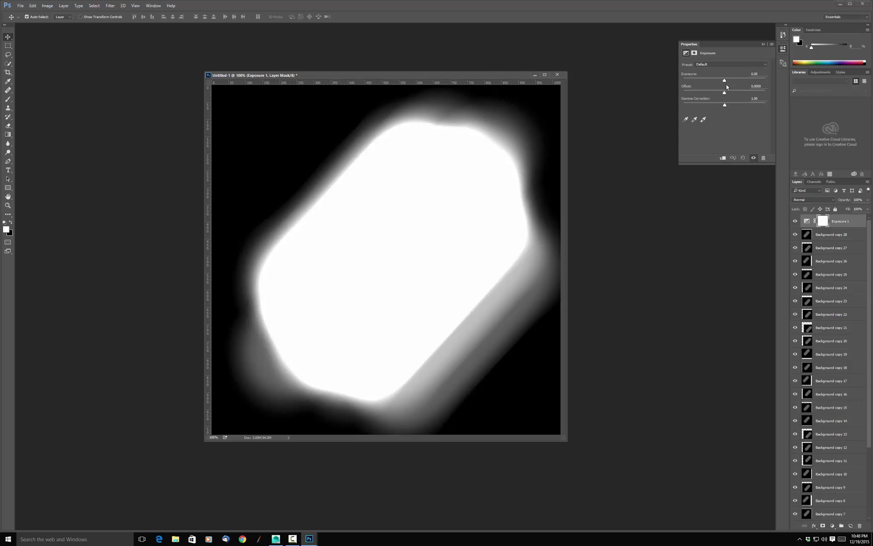
{"action": "left_click_drag", "start_coordinate": [725, 82], "coordinate": [705, 86]}
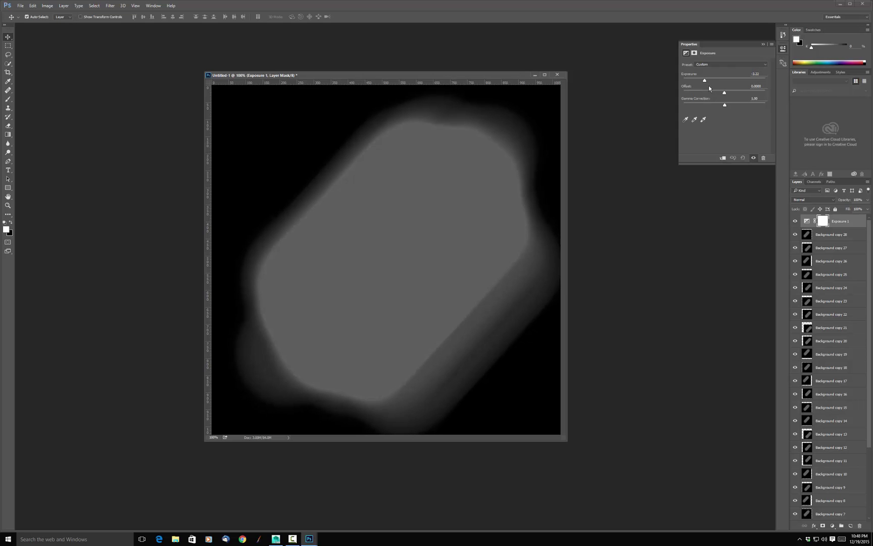
{"action": "left_click", "coordinate": [755, 73]}
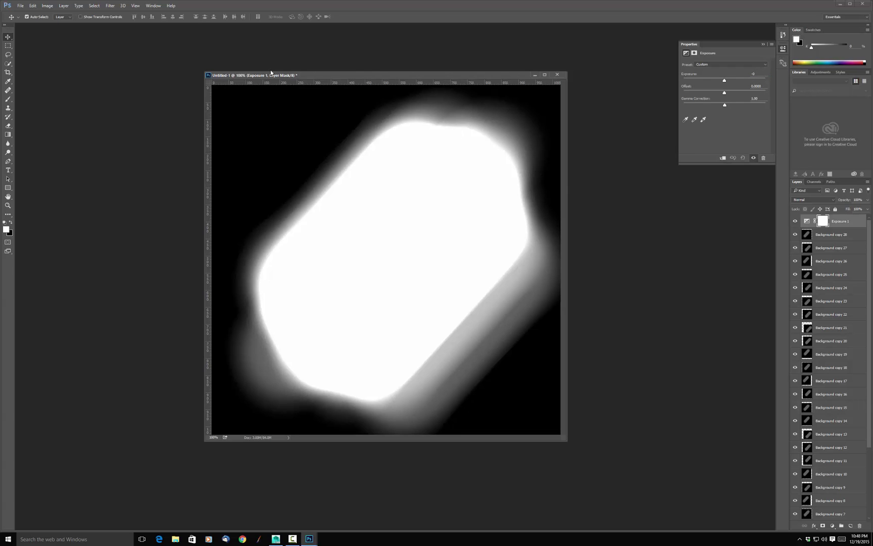
Step: Convert the test document to 16 bits per channel, lower exposure, then reset it to 0
{"action": "left_click", "coordinate": [47, 6]}
{"action": "mouse_move", "coordinate": [58, 14]}
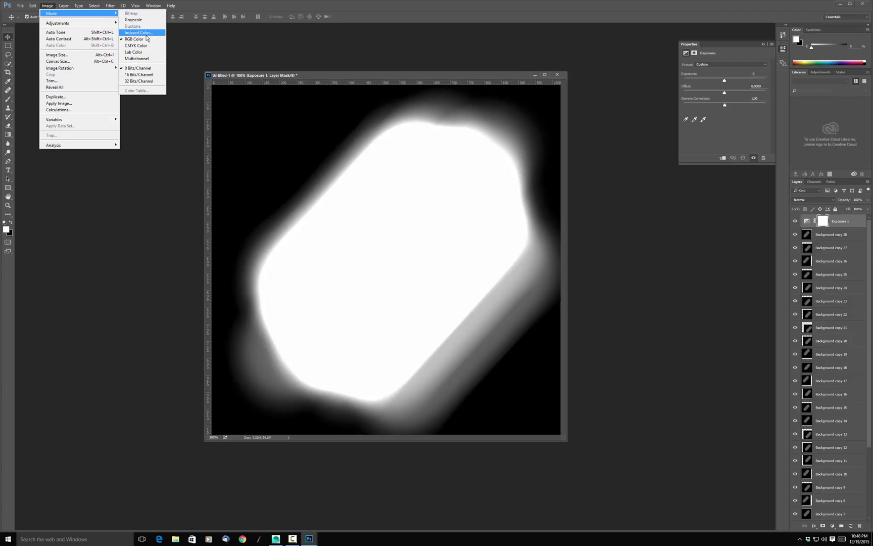
{"action": "left_click", "coordinate": [138, 75]}
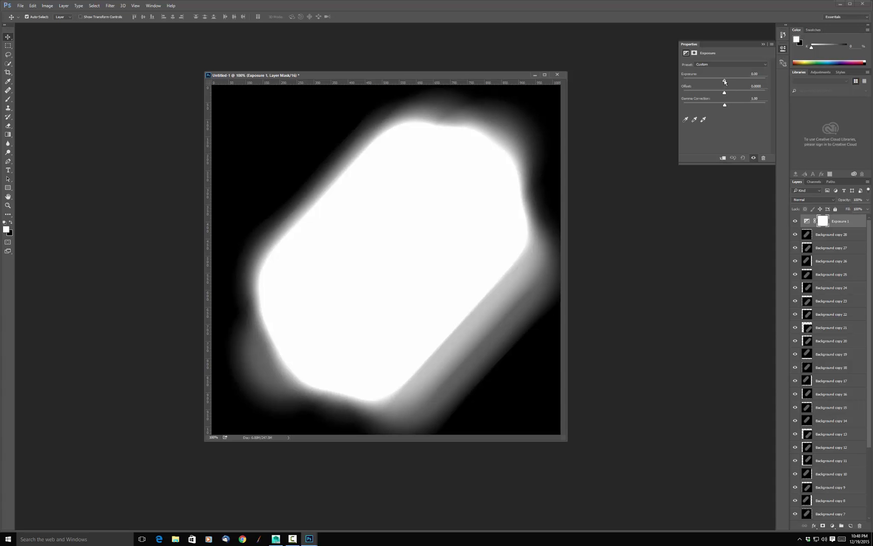
{"action": "mouse_move", "coordinate": [723, 81]}
{"action": "left_mouse_down"}
{"action": "mouse_move", "coordinate": [705, 84]}
{"action": "mouse_move", "coordinate": [728, 91]}
{"action": "mouse_move", "coordinate": [716, 94]}
{"action": "left_mouse_up"}
{"action": "left_click", "coordinate": [760, 74]}
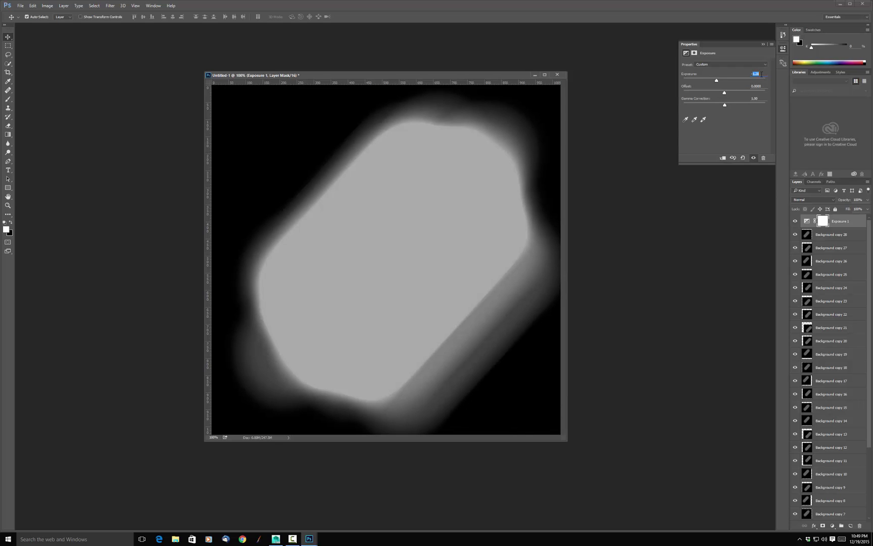
{"action": "type", "text": "-0"}
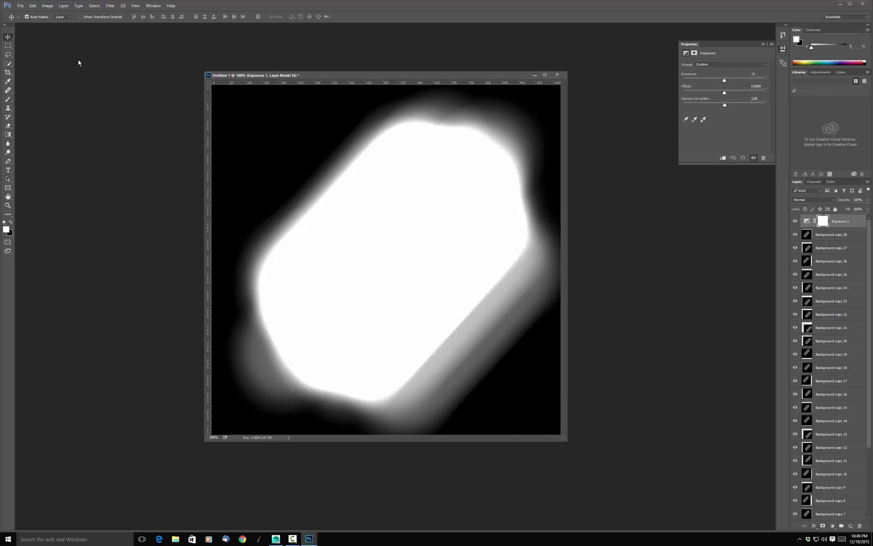
Step: Convert to 32 bits per channel without flattening, lower the exposure, and close the document
{"action": "left_click", "coordinate": [51, 7]}
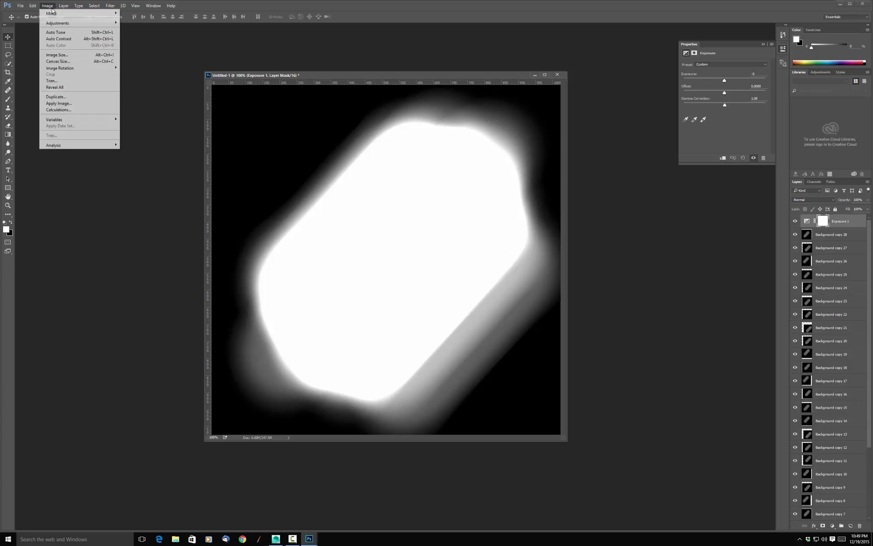
{"action": "mouse_move", "coordinate": [55, 14]}
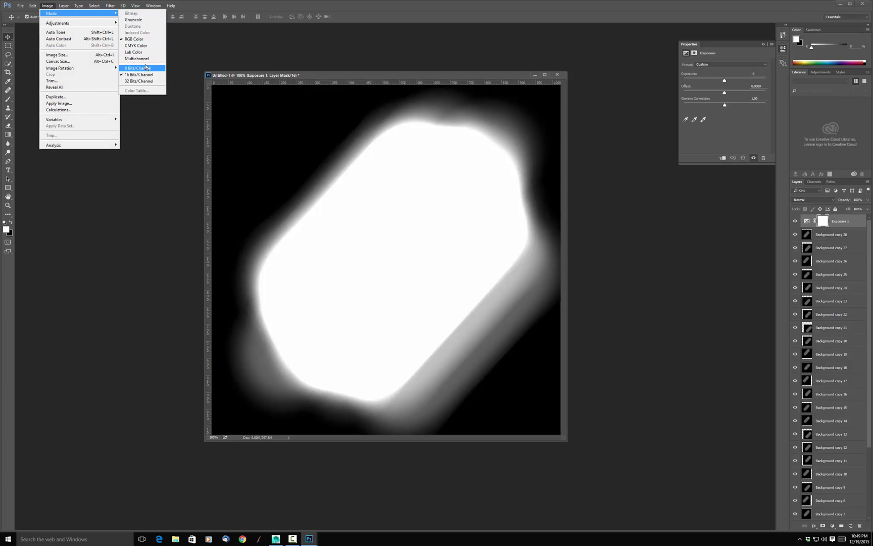
{"action": "left_click", "coordinate": [142, 82]}
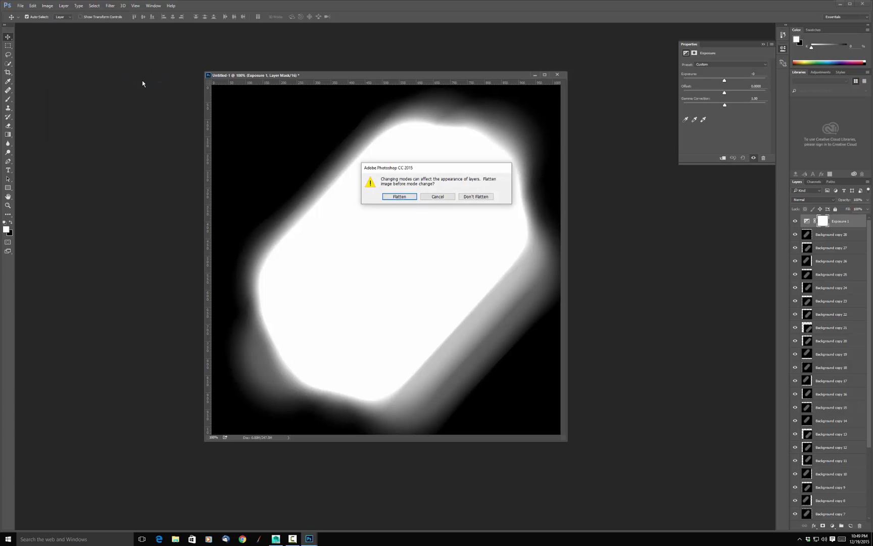
{"action": "left_click", "coordinate": [475, 196]}
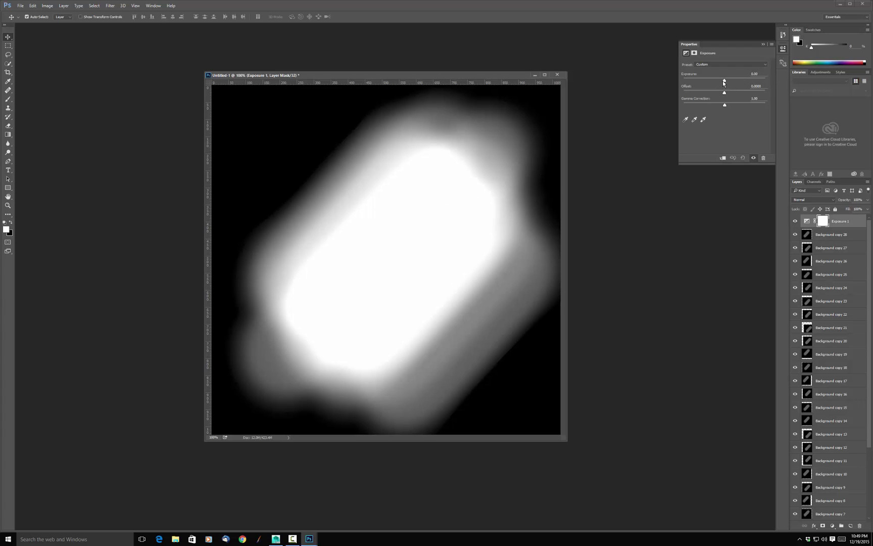
{"action": "left_click_drag", "start_coordinate": [725, 82], "coordinate": [700, 89]}
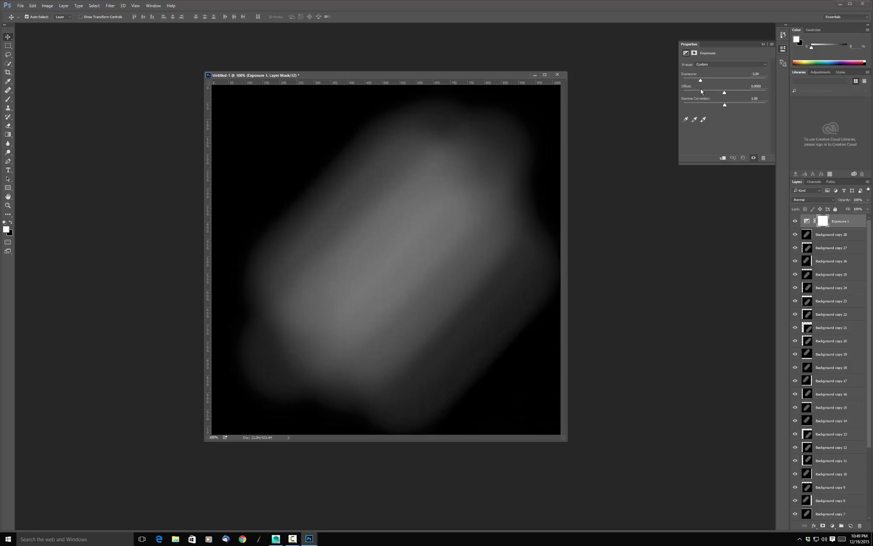
{"action": "left_click", "coordinate": [558, 75]}
Step: Discard the test document and open Render_61.mxi as a 32-bit layered image
{"action": "left_click", "coordinate": [423, 197]}
{"action": "left_click", "coordinate": [21, 8]}
{"action": "left_click", "coordinate": [28, 21]}
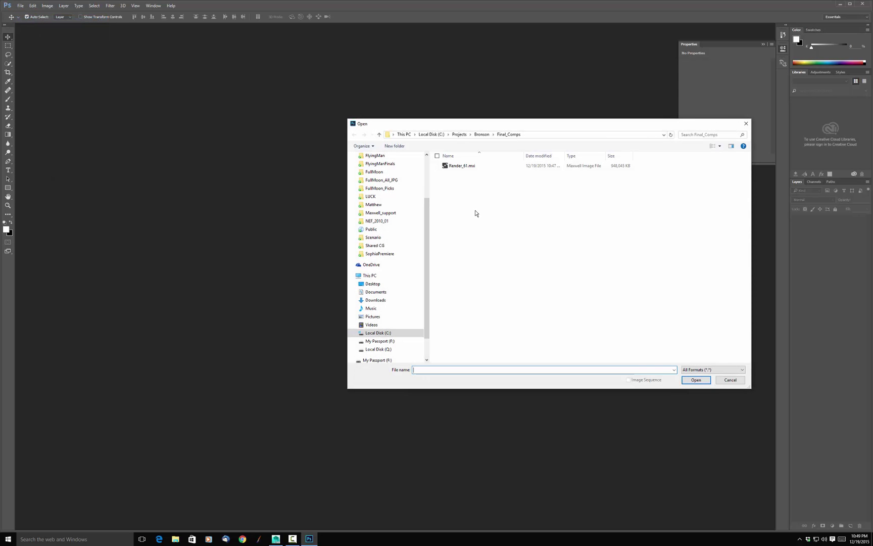
{"action": "left_click", "coordinate": [454, 166]}
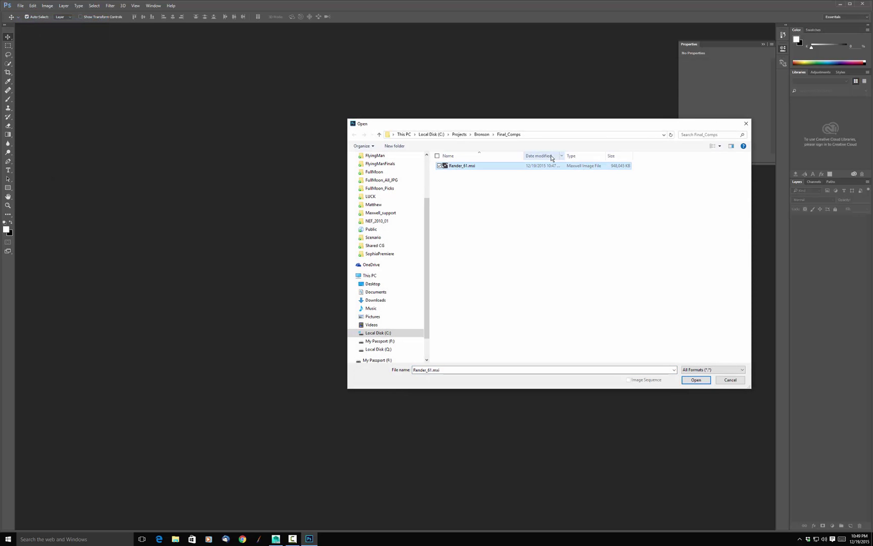
{"action": "left_click", "coordinate": [696, 379]}
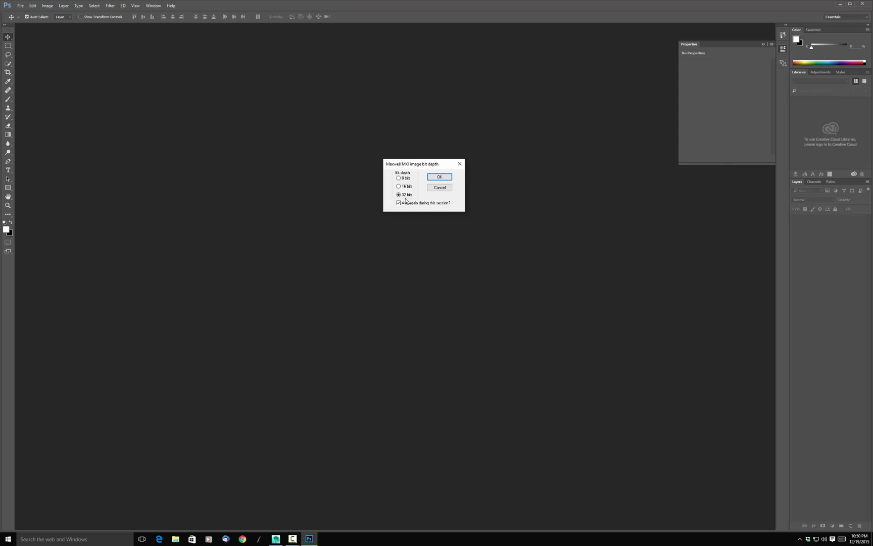
{"action": "left_click", "coordinate": [440, 176]}
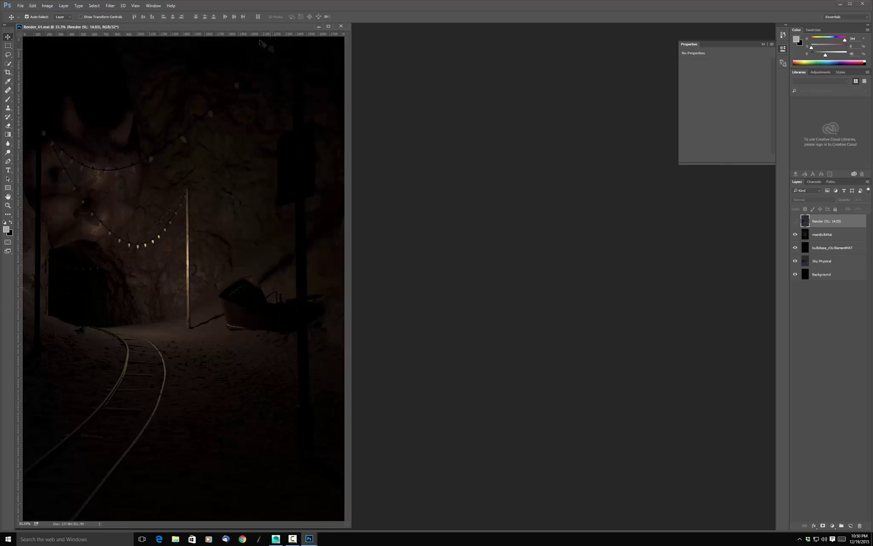
{"action": "left_click_drag", "start_coordinate": [226, 28], "coordinate": [491, 28]}
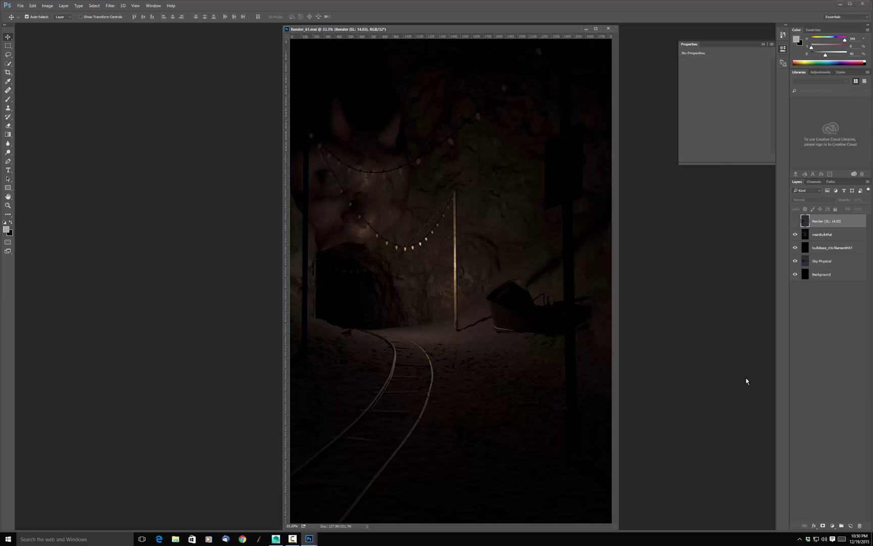
Step: Delete the Render and Background layers from Render_61.mxi
{"action": "left_click", "coordinate": [796, 222]}
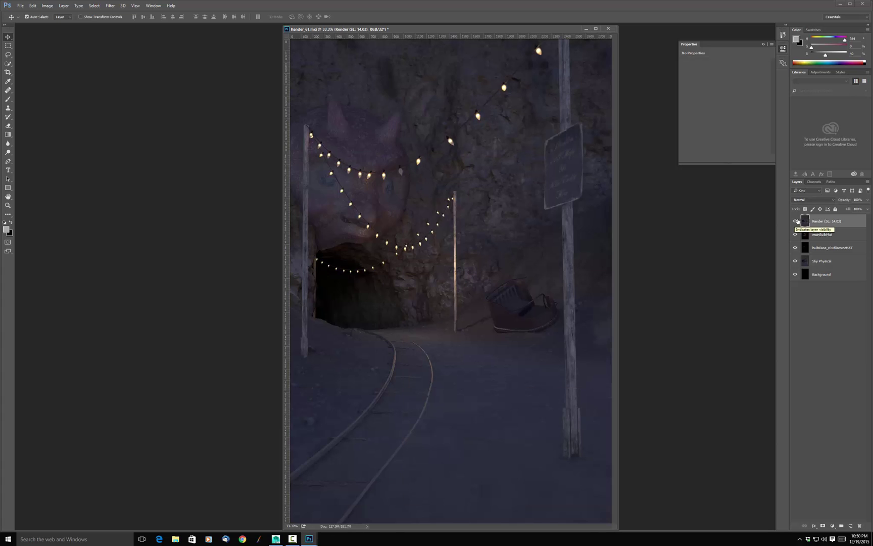
{"action": "left_click_drag", "start_coordinate": [857, 220], "coordinate": [863, 526]}
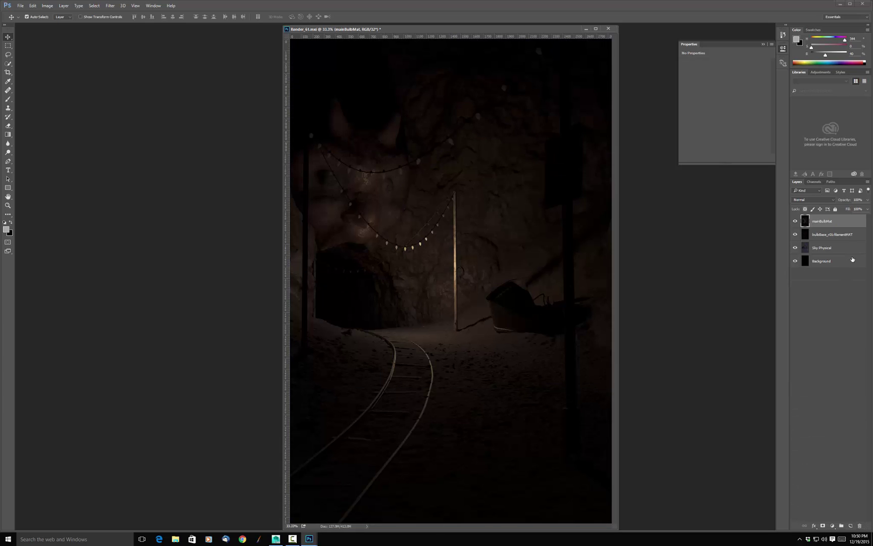
{"action": "left_click", "coordinate": [853, 260]}
{"action": "left_click_drag", "start_coordinate": [853, 263], "coordinate": [862, 526]}
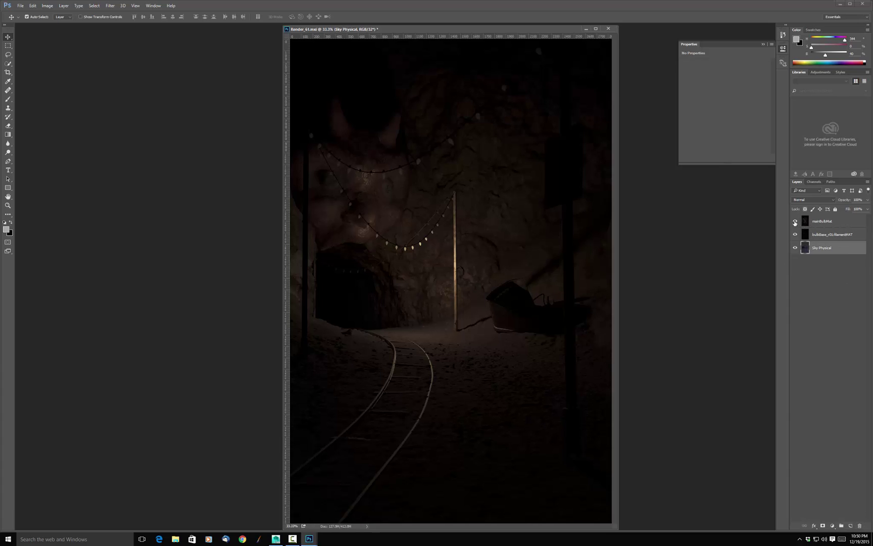
Step: Toggle the mainBulbMat, filament and Sky Physical layers off and on, then select mainBulbMat
{"action": "left_click", "coordinate": [795, 221]}
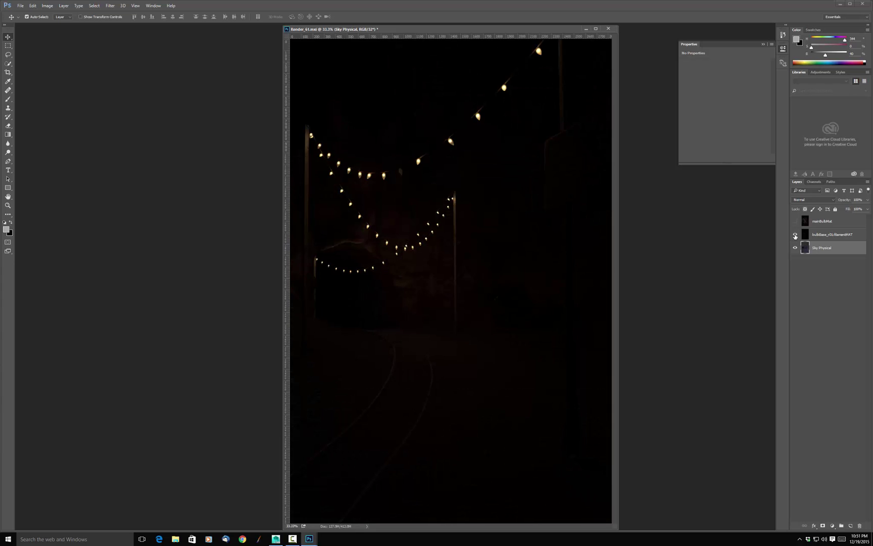
{"action": "left_click", "coordinate": [795, 235]}
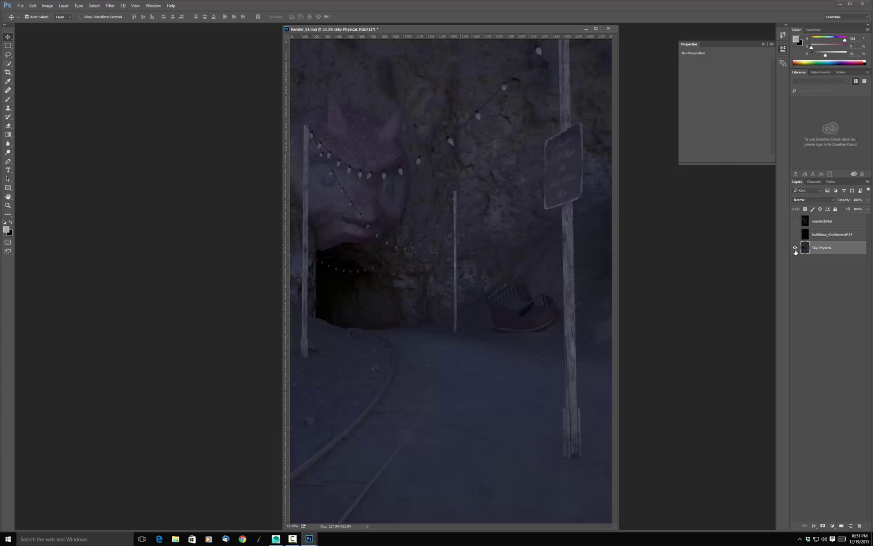
{"action": "left_click", "coordinate": [795, 248]}
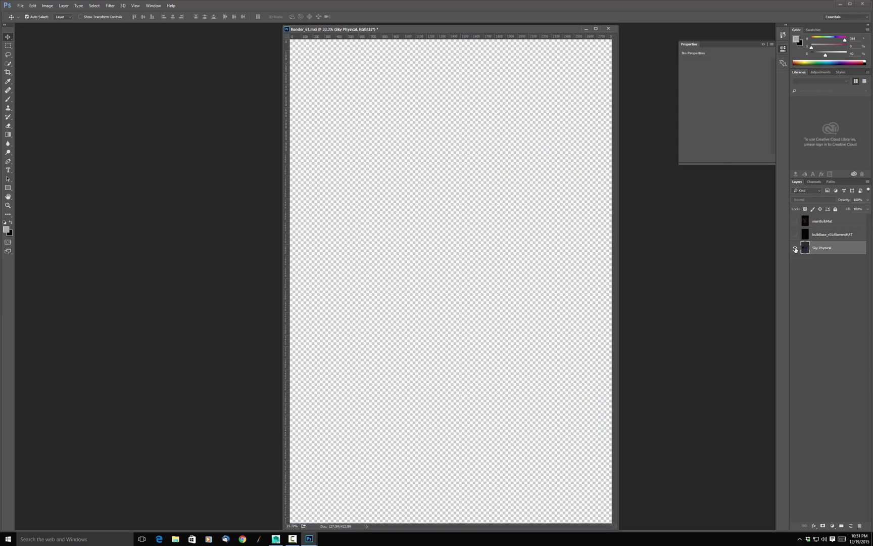
{"action": "left_click", "coordinate": [795, 248]}
{"action": "left_click", "coordinate": [795, 235]}
{"action": "left_click", "coordinate": [795, 221]}
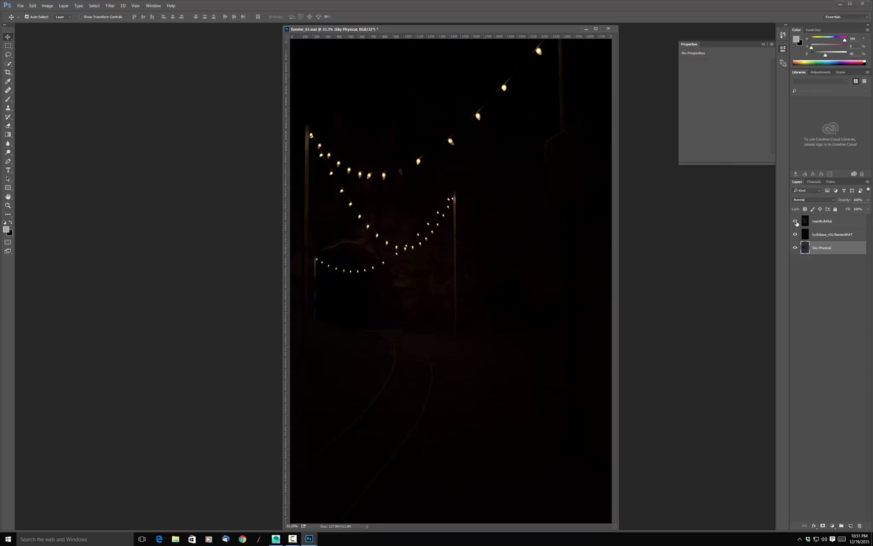
{"action": "left_click", "coordinate": [838, 220]}
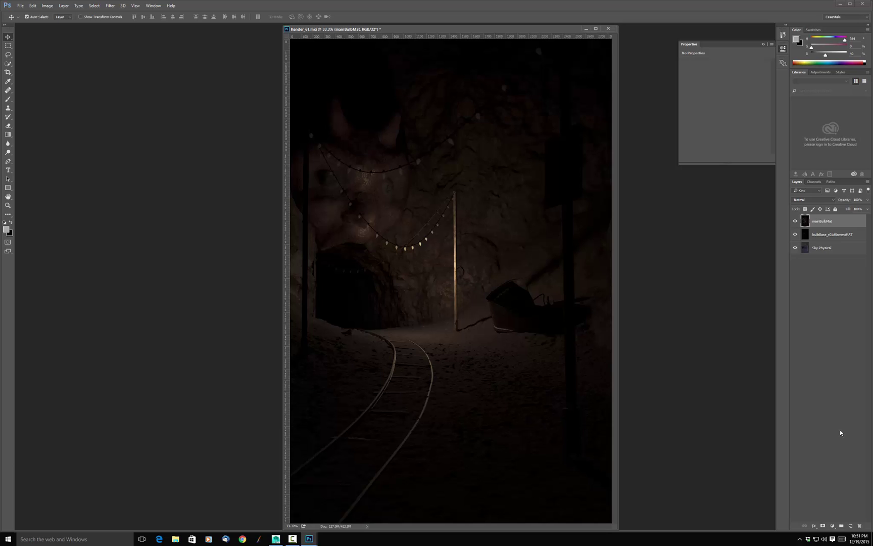
Step: Clip an Exposure adjustment to each of mainBulbMat, bulbBase and Sky Physical, top one about -0.50
{"action": "left_click", "coordinate": [833, 526]}
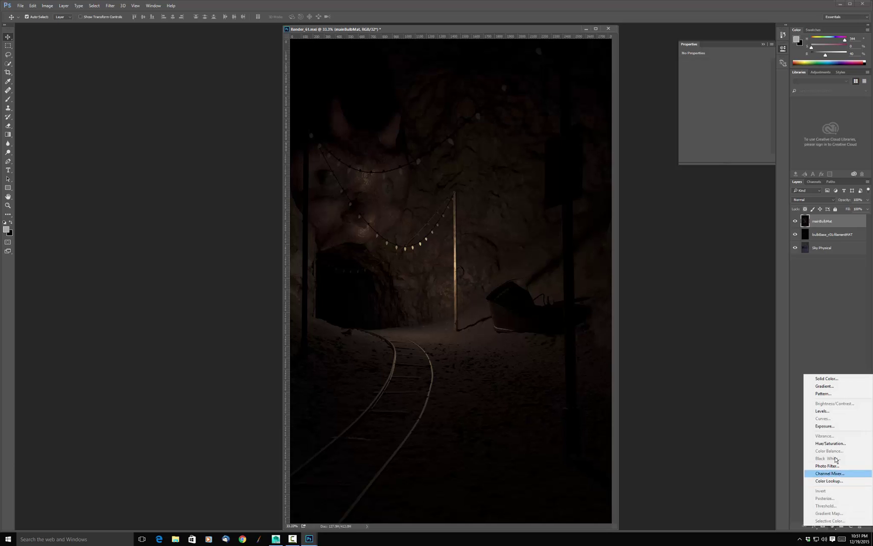
{"action": "left_click", "coordinate": [825, 425]}
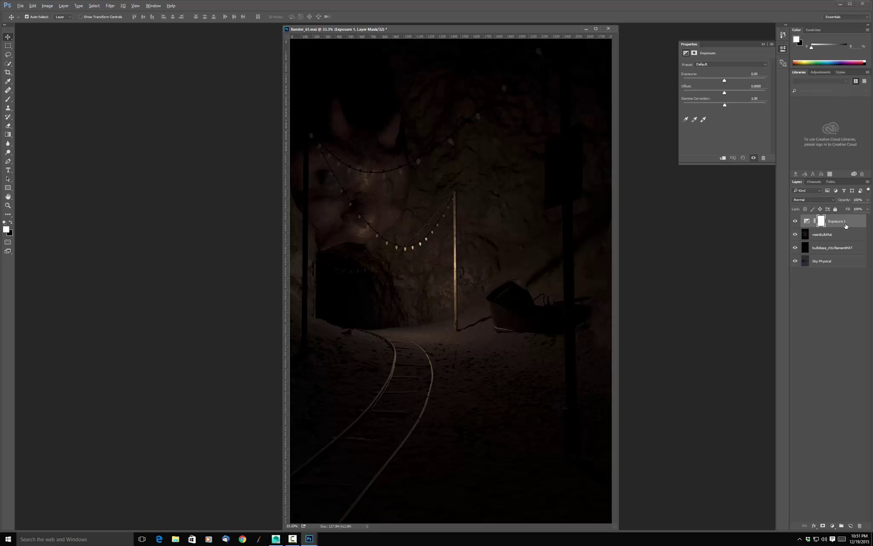
{"action": "mouse_move", "coordinate": [846, 225]}
{"action": "left_mouse_down", "text": "alt"}
{"action": "mouse_move", "coordinate": [844, 268]}
{"action": "mouse_move", "coordinate": [844, 226]}
{"action": "left_mouse_up", "text": "alt"}
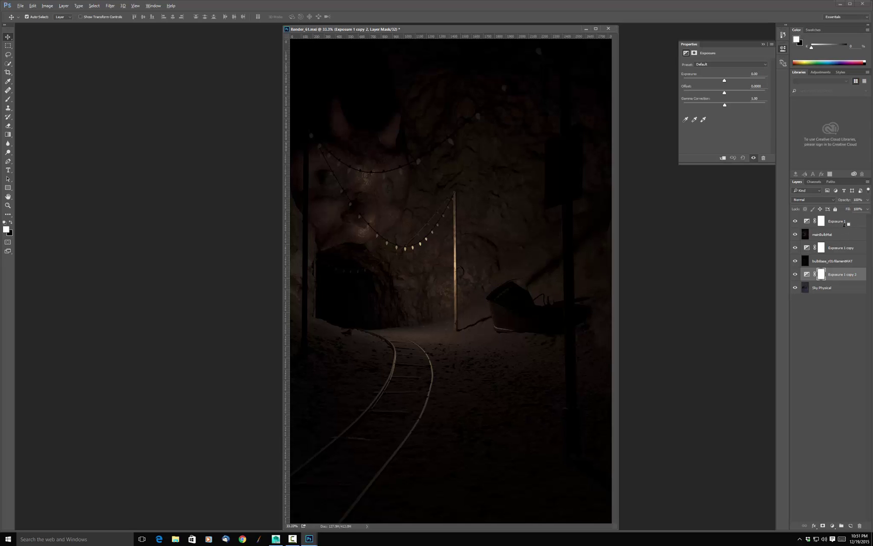
{"action": "left_click", "coordinate": [844, 225], "text": "alt"}
{"action": "left_click", "coordinate": [845, 253], "text": "alt"}
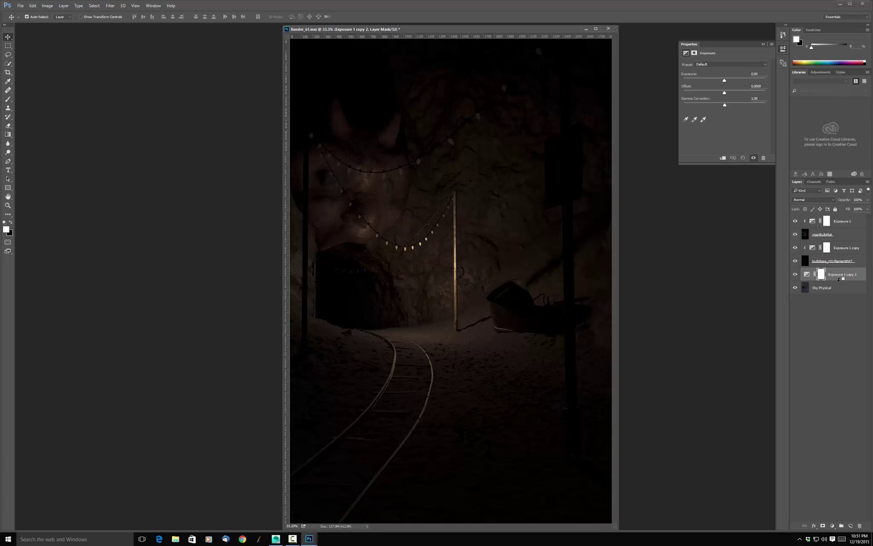
{"action": "left_click", "coordinate": [841, 280], "text": "alt"}
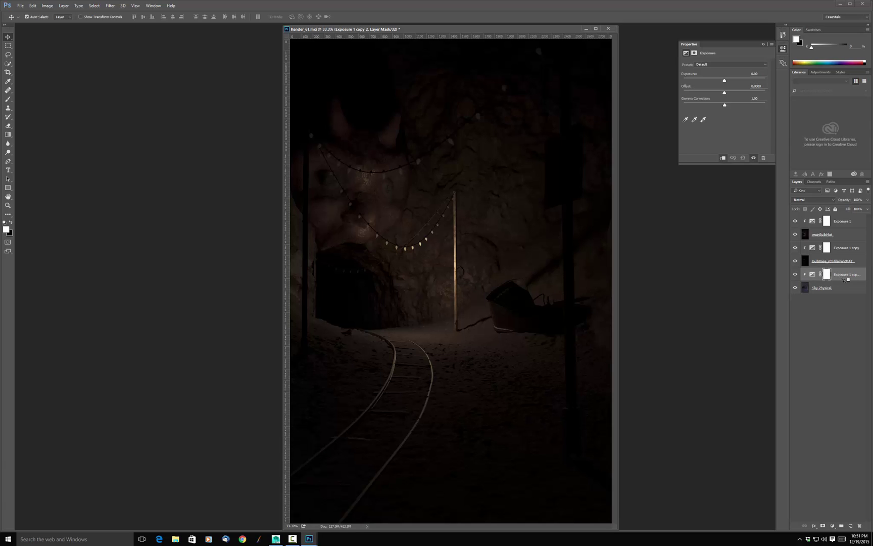
{"action": "left_click", "coordinate": [827, 222]}
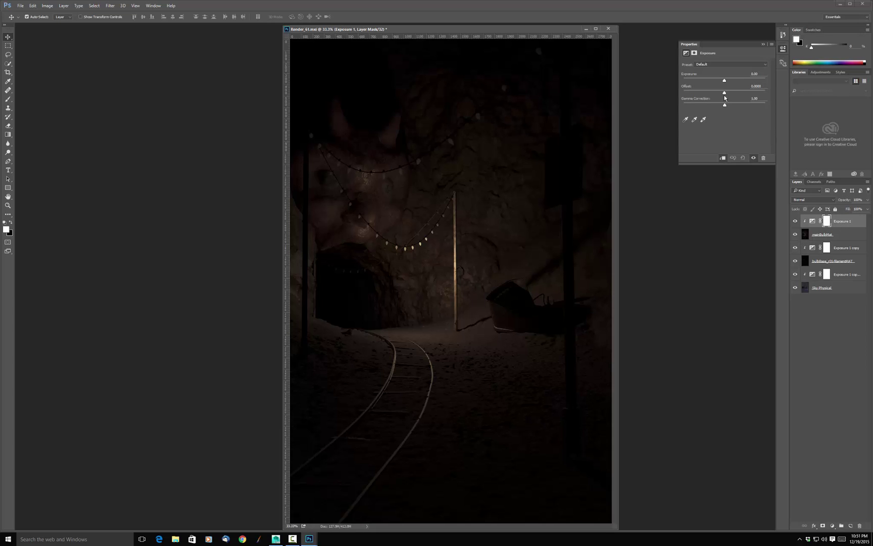
{"action": "mouse_move", "coordinate": [725, 79]}
{"action": "left_mouse_down"}
{"action": "mouse_move", "coordinate": [744, 83]}
{"action": "mouse_move", "coordinate": [710, 78]}
{"action": "mouse_move", "coordinate": [723, 79]}
{"action": "left_mouse_up"}
Step: Set mainBulbMat to Linear Dodge (Add) and adjust Exposure 1 copy so the string lights glow
{"action": "left_click", "coordinate": [848, 234]}
{"action": "left_click", "coordinate": [814, 200]}
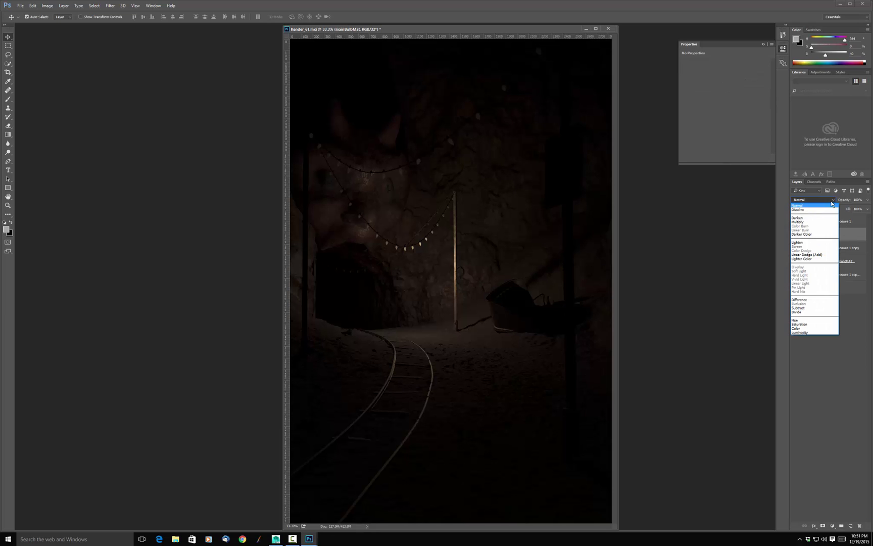
{"action": "left_click", "coordinate": [820, 254]}
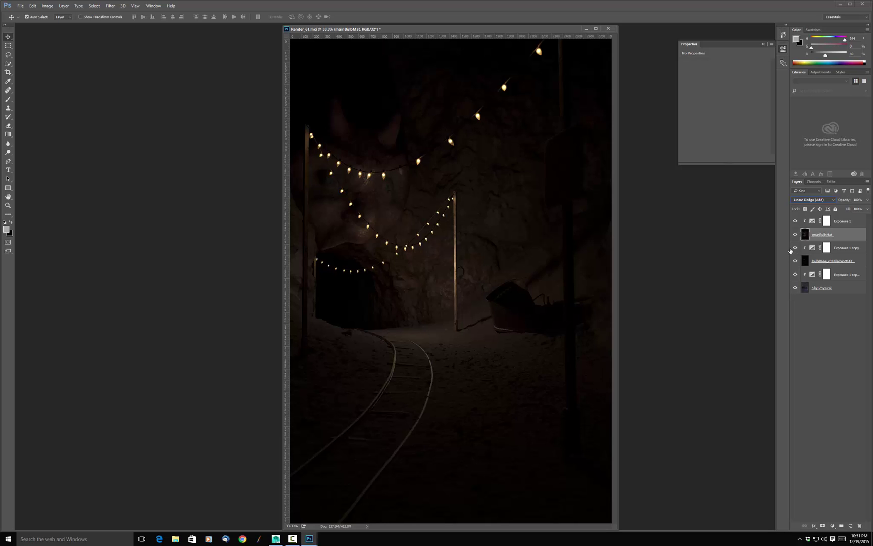
{"action": "left_click", "coordinate": [813, 247]}
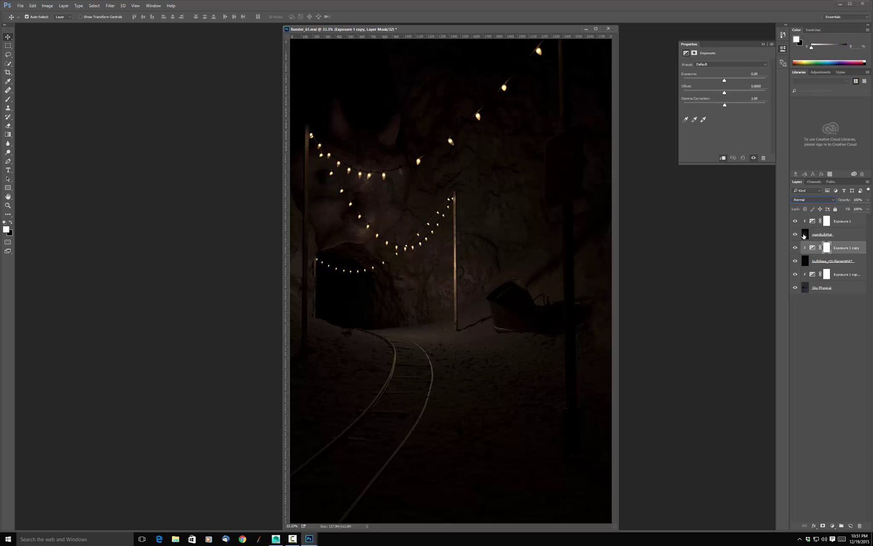
{"action": "left_click_drag", "start_coordinate": [726, 82], "coordinate": [679, 79]}
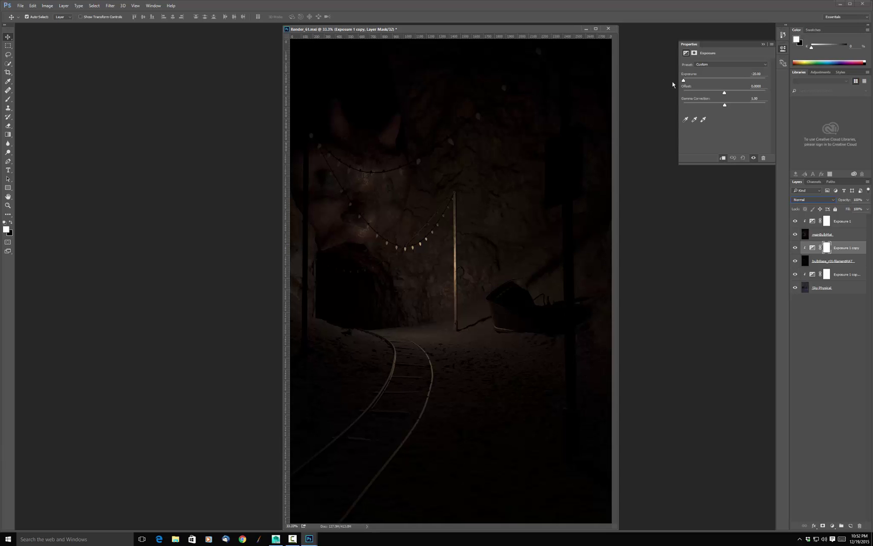
{"action": "left_click_drag", "start_coordinate": [700, 85], "coordinate": [707, 84]}
Step: Set the bulb filament layer to Linear Dodge (Add), then target Exposure 1 copy 2's mask
{"action": "left_click", "coordinate": [861, 261]}
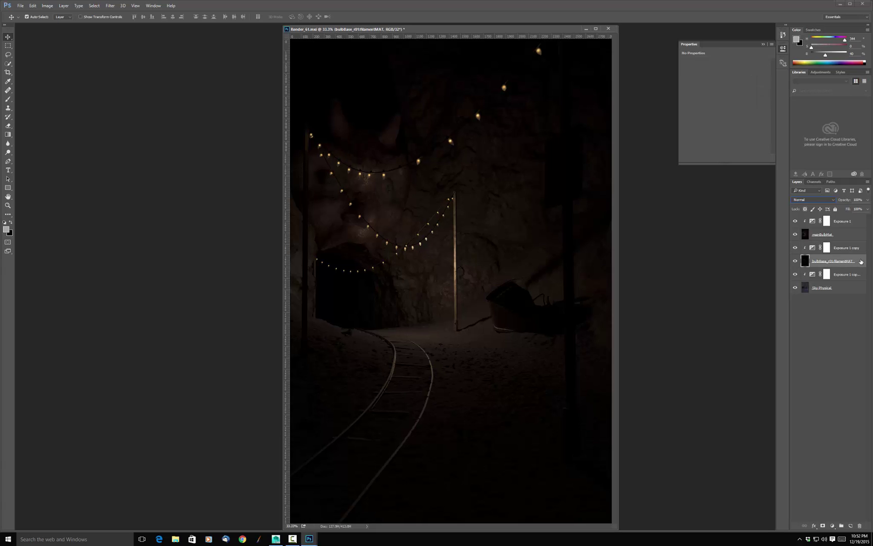
{"action": "left_click", "coordinate": [812, 199]}
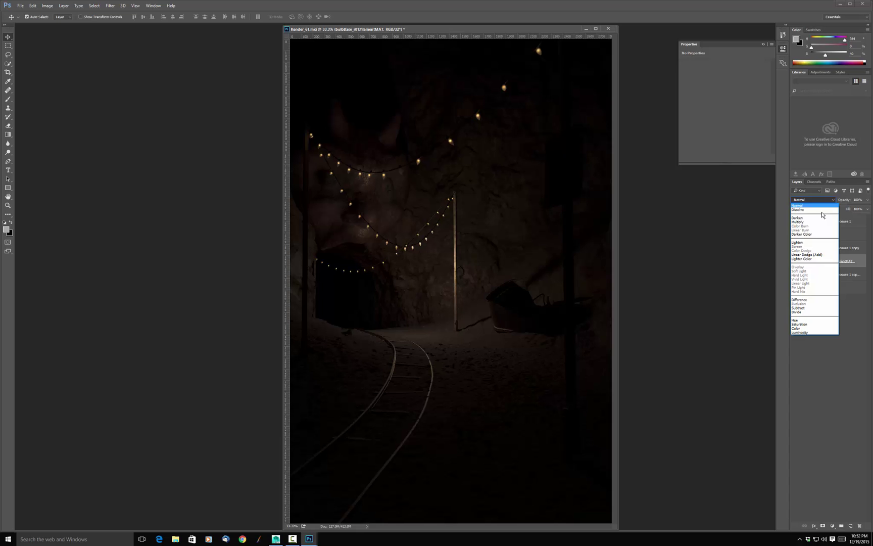
{"action": "left_click", "coordinate": [817, 256]}
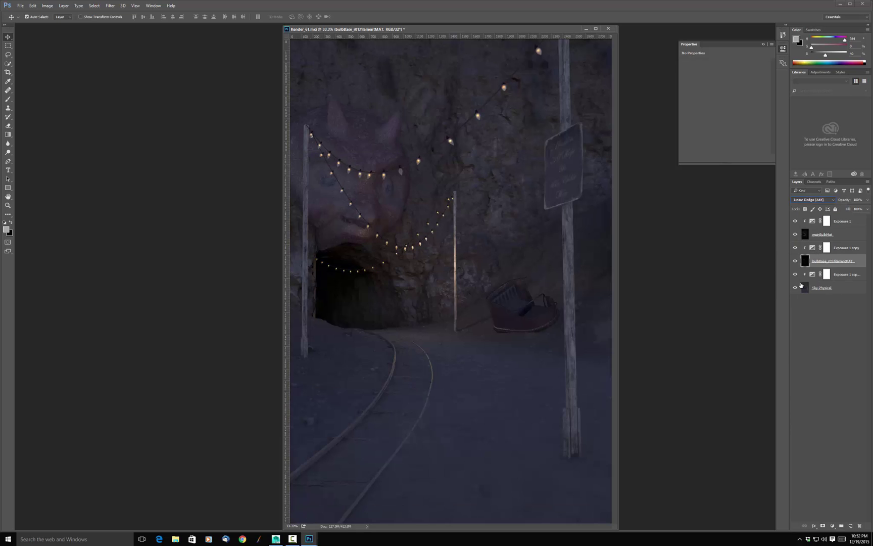
{"action": "left_click", "coordinate": [813, 275]}
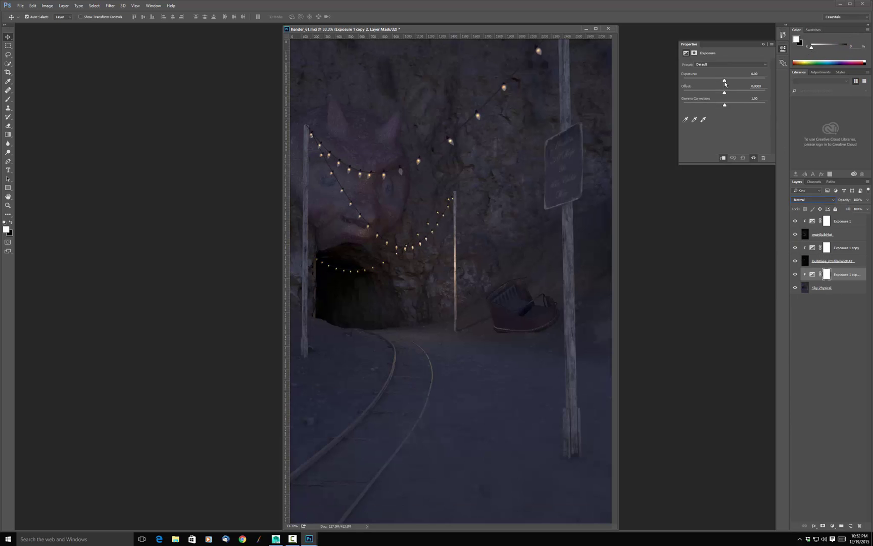
Step: Nudge the Exposure 1 copy 2 exposure, then draw a vertical gradient into its layer mask
{"action": "mouse_move", "coordinate": [724, 81]}
{"action": "left_mouse_down"}
{"action": "mouse_move", "coordinate": [691, 84]}
{"action": "mouse_move", "coordinate": [740, 89]}
{"action": "left_mouse_up"}
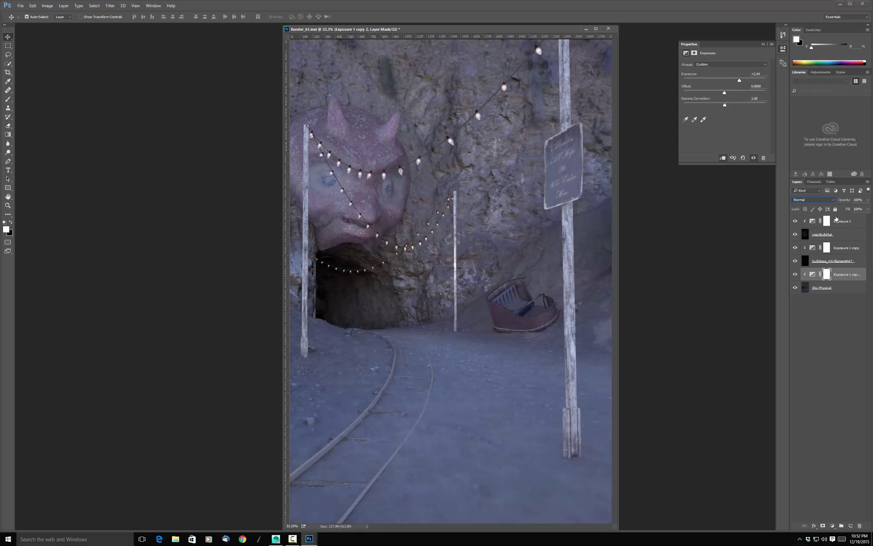
{"action": "left_click", "coordinate": [8, 135]}
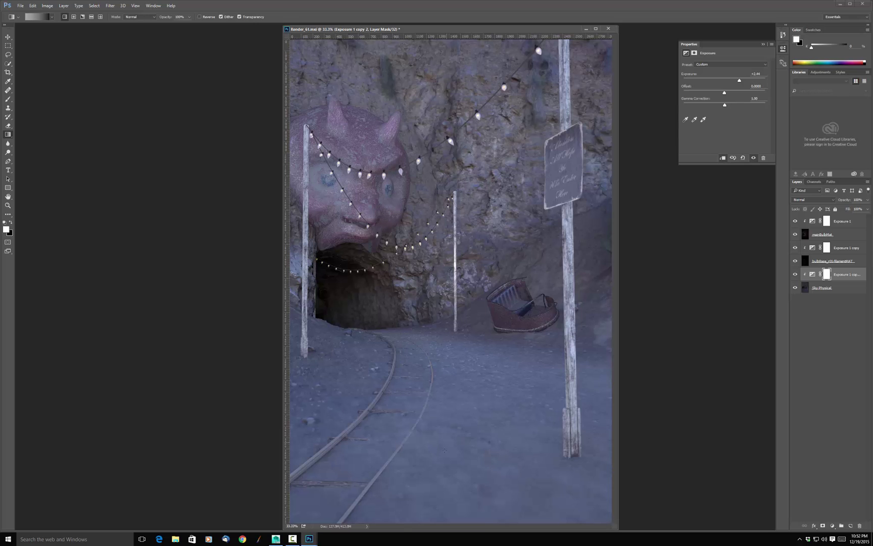
{"action": "left_click_drag", "start_coordinate": [438, 497], "coordinate": [454, 133]}
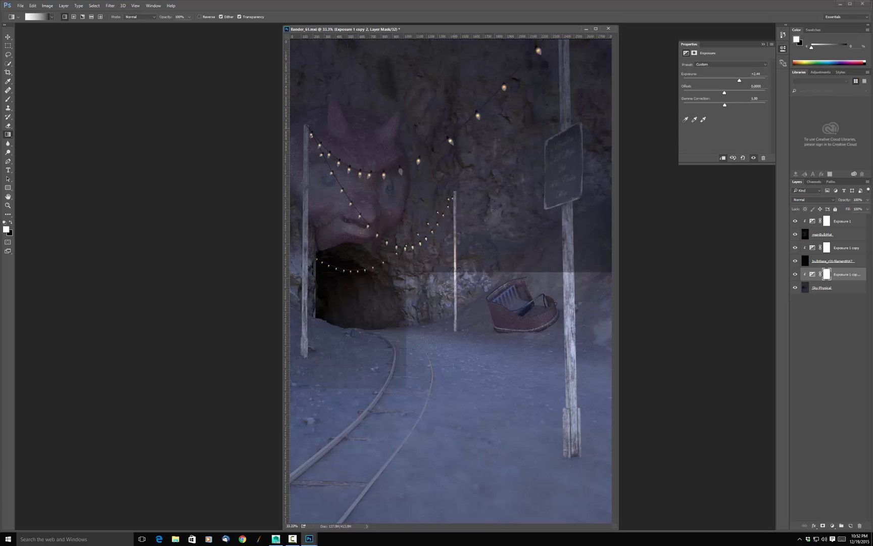
Step: Try raising and lowering the Exposure 1 copy 2 exposure, then return it to 0.00
{"action": "left_click", "coordinate": [812, 274]}
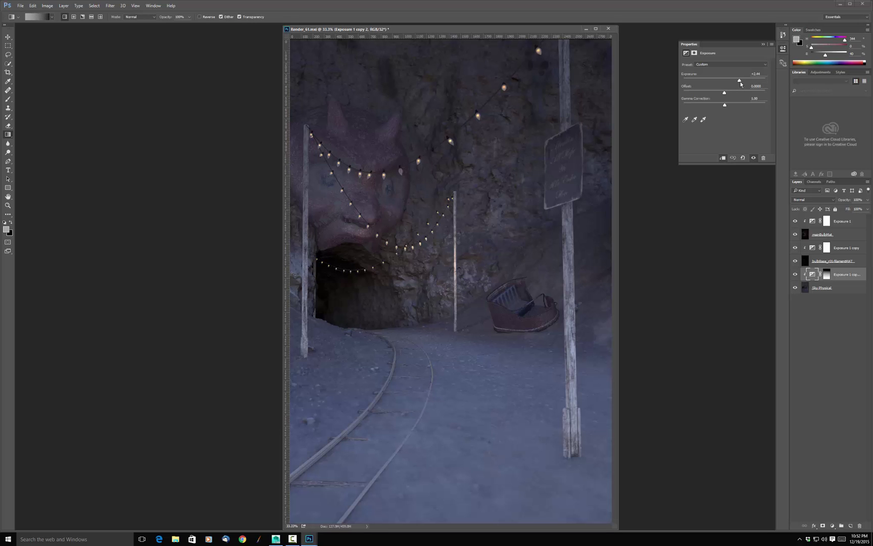
{"action": "mouse_move", "coordinate": [741, 81]}
{"action": "left_mouse_down"}
{"action": "mouse_move", "coordinate": [757, 83]}
{"action": "mouse_move", "coordinate": [748, 84]}
{"action": "left_mouse_up"}
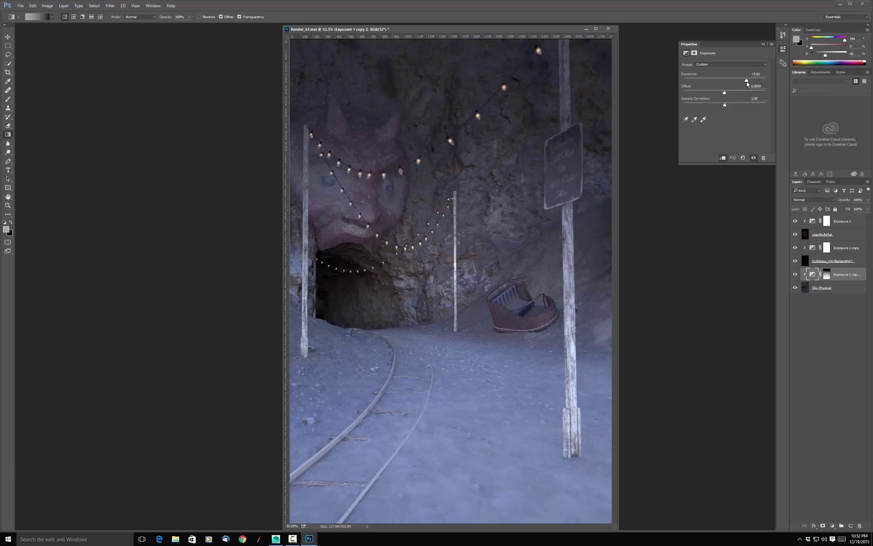
{"action": "left_click_drag", "start_coordinate": [744, 82], "coordinate": [696, 85]}
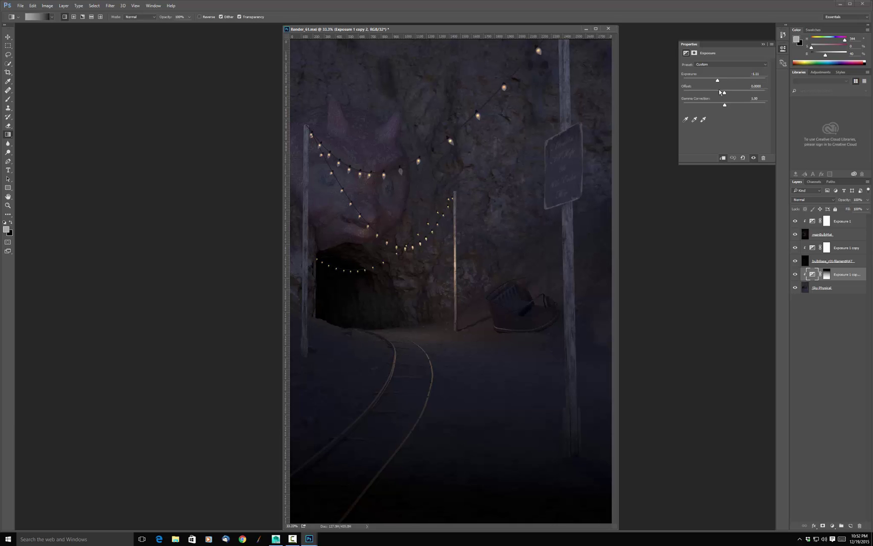
{"action": "left_click_drag", "start_coordinate": [723, 90], "coordinate": [724, 90]}
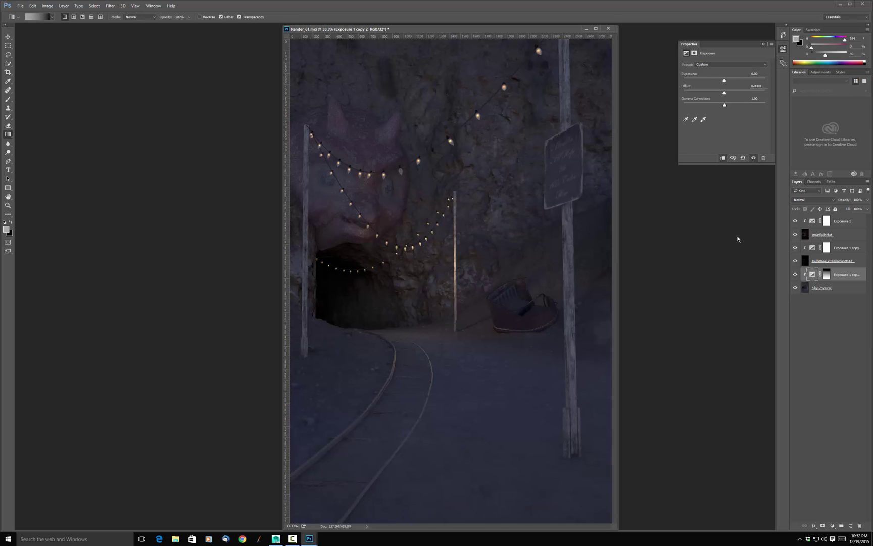
{"action": "left_click", "coordinate": [832, 439]}
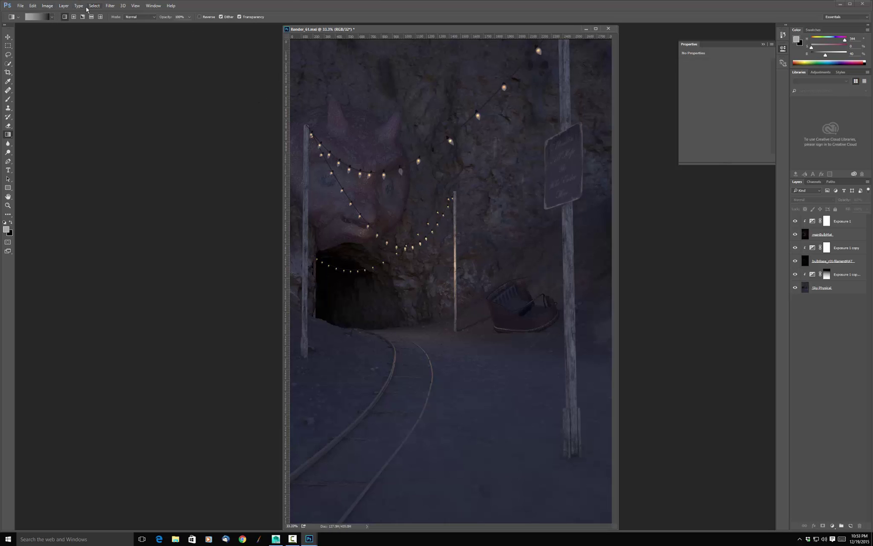
{"action": "left_click", "coordinate": [48, 6]}
{"action": "mouse_move", "coordinate": [57, 14]}
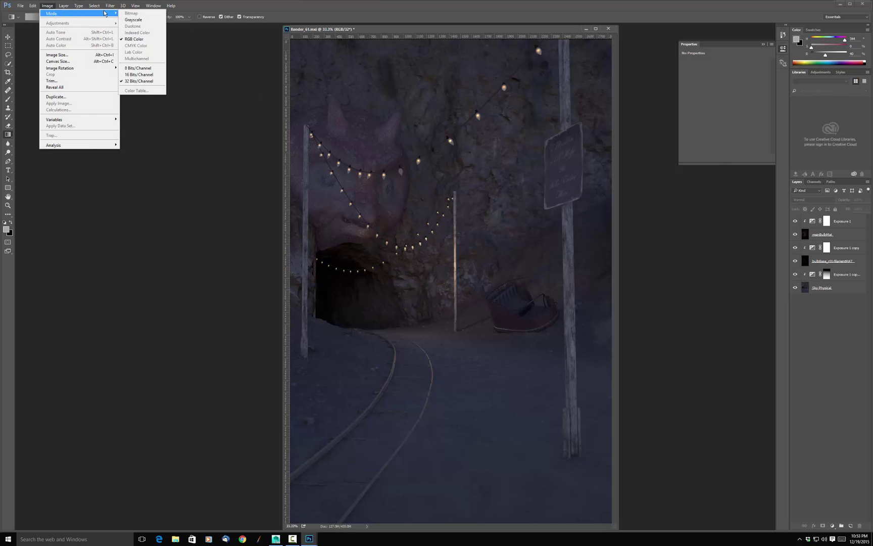
{"action": "left_click", "coordinate": [136, 68]}
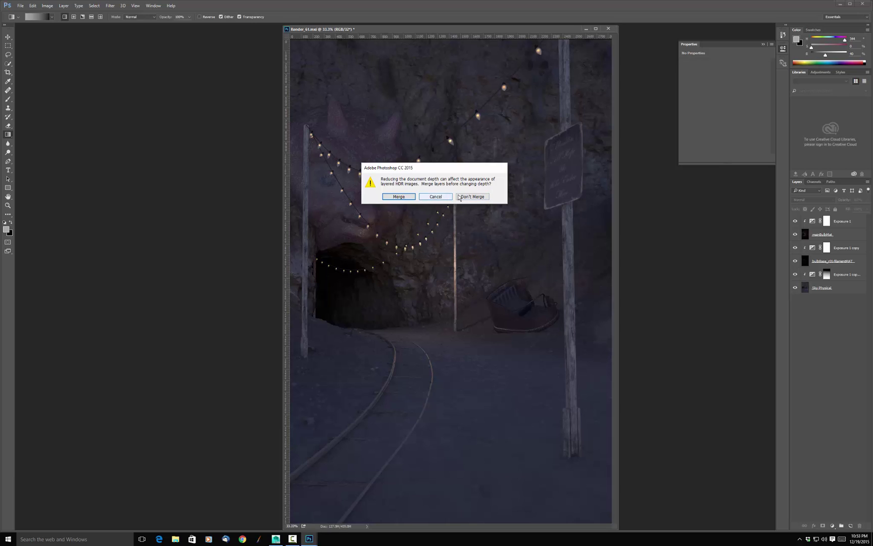
{"action": "left_click", "coordinate": [399, 197]}
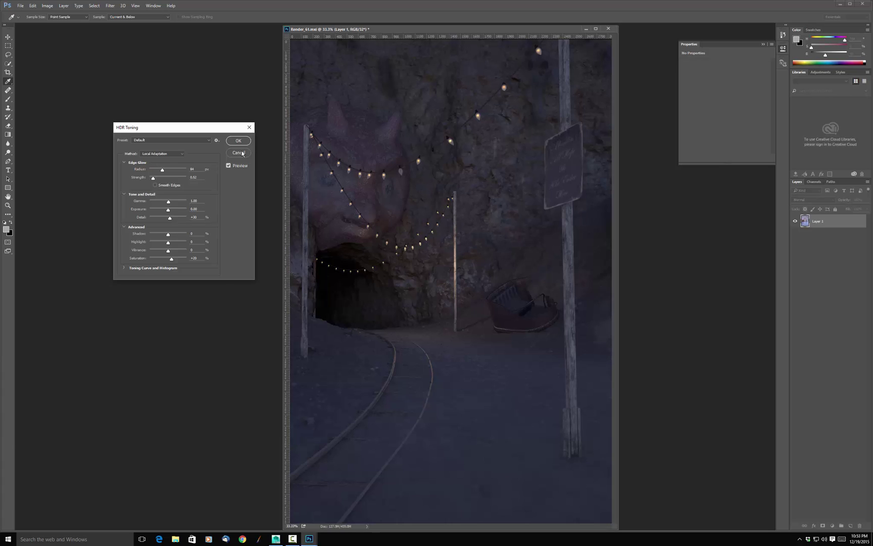
{"action": "left_click", "coordinate": [242, 153]}
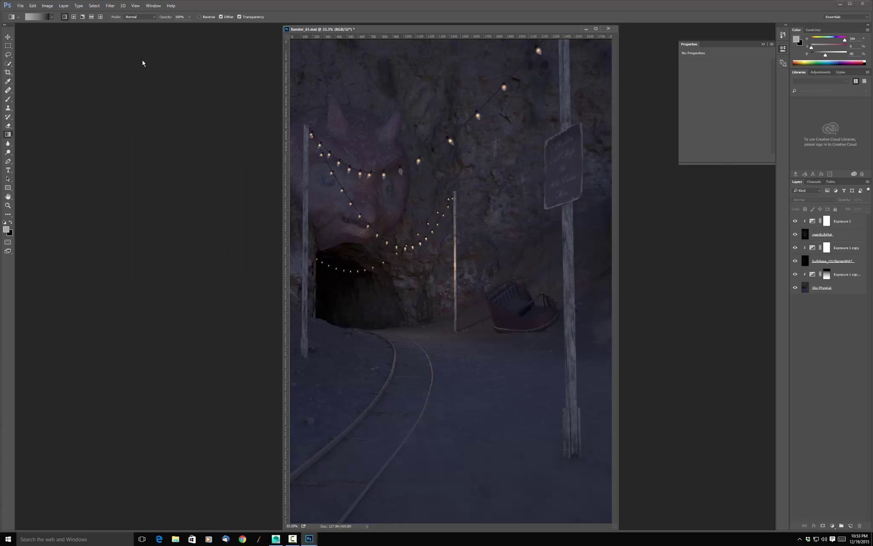
Step: Flatten all layers into one Background and convert the image to 8 Bits/Channel
{"action": "left_click", "coordinate": [64, 6]}
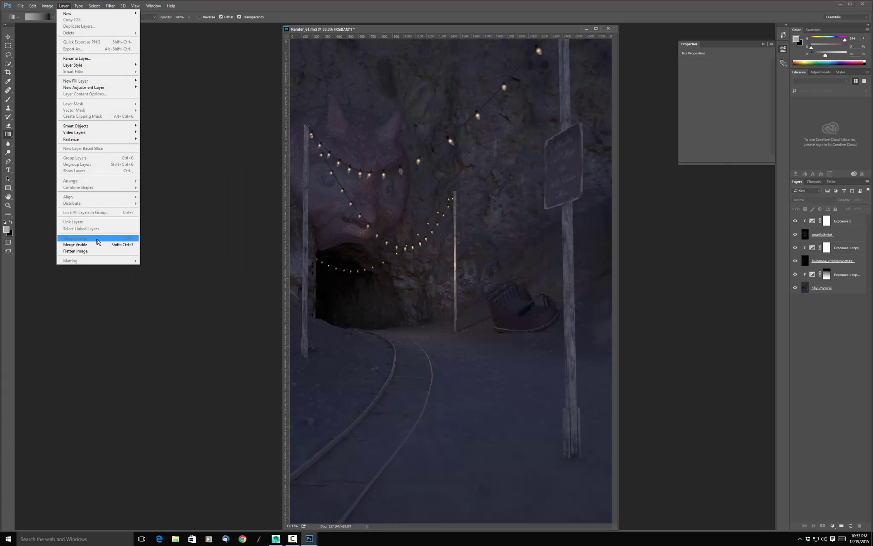
{"action": "left_click", "coordinate": [76, 251]}
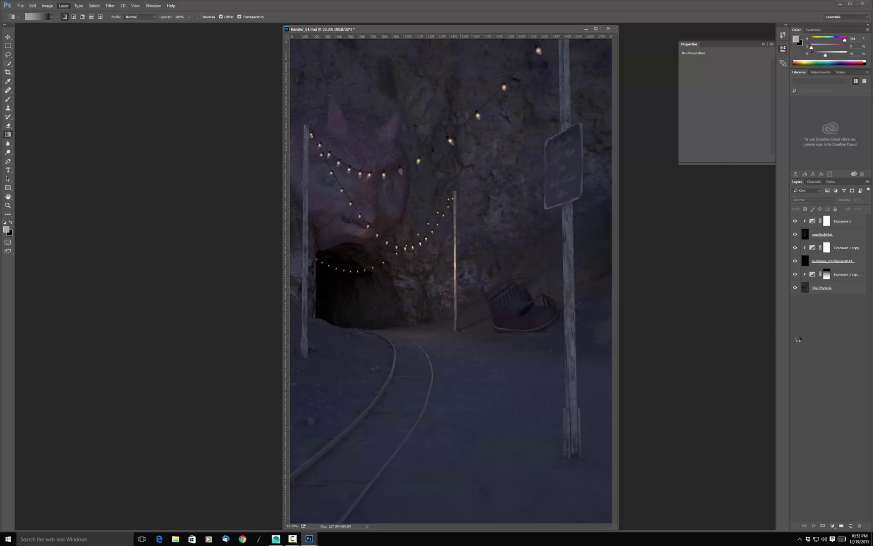
{"action": "left_click", "coordinate": [47, 6]}
{"action": "mouse_move", "coordinate": [52, 15]}
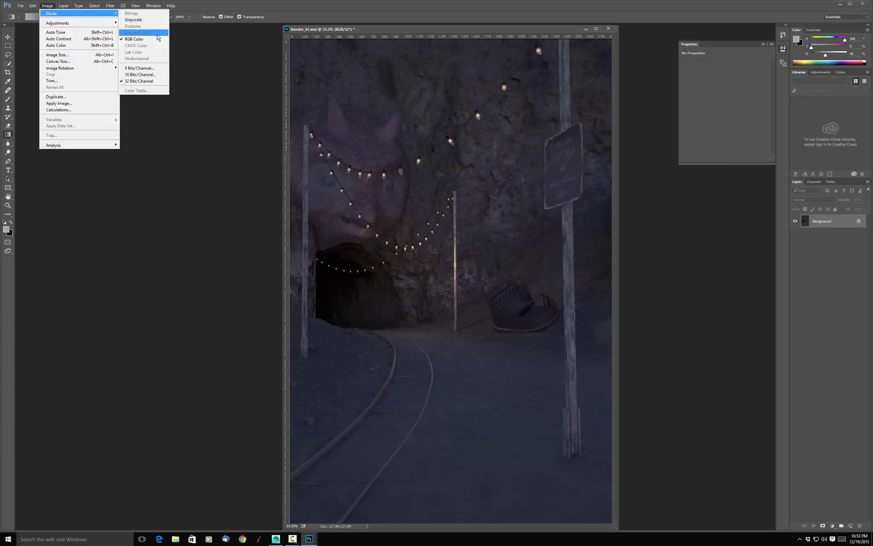
{"action": "left_click", "coordinate": [138, 68]}
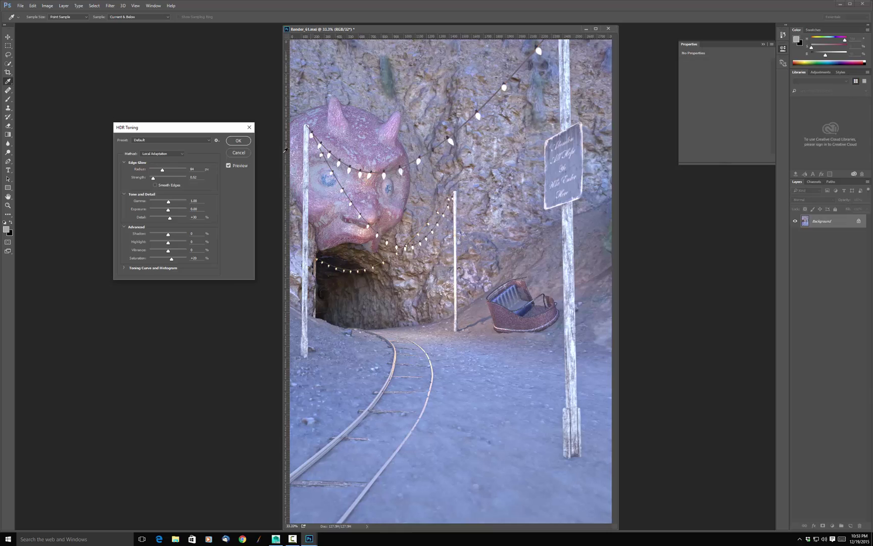
Step: Apply HDR Toning using the Exposure and Gamma method
{"action": "left_click", "coordinate": [181, 152]}
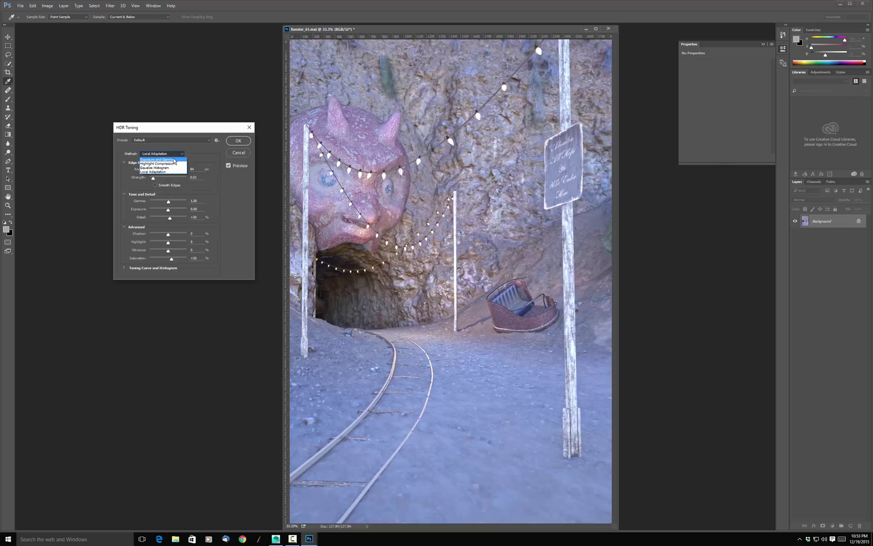
{"action": "left_click", "coordinate": [173, 161]}
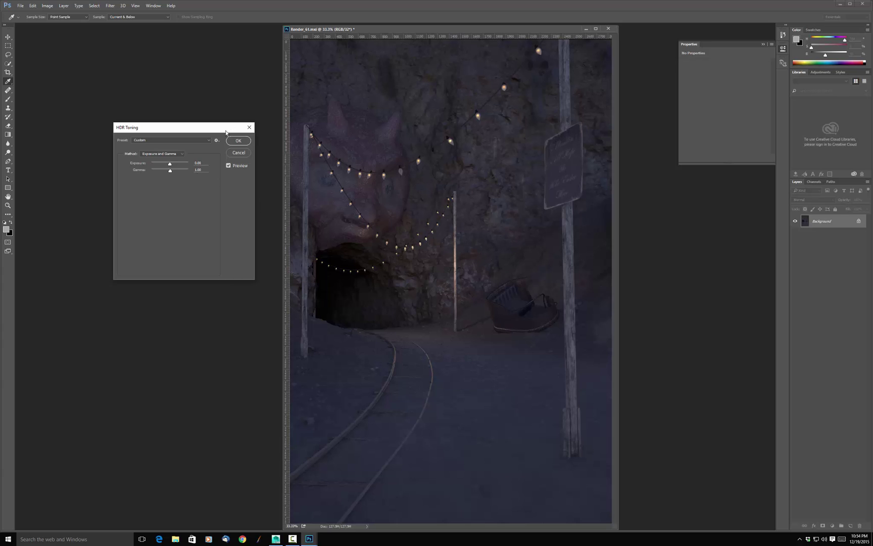
{"action": "left_click", "coordinate": [238, 141]}
{"action": "key", "text": "g"}
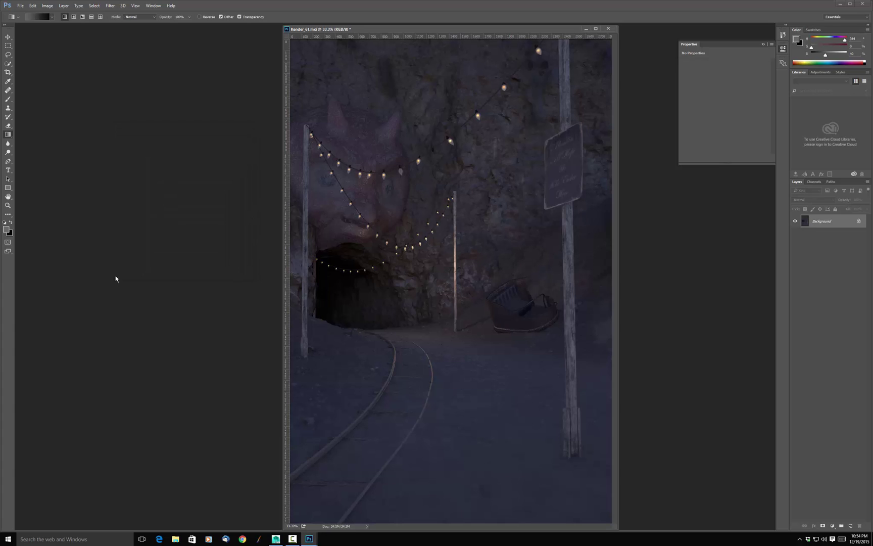